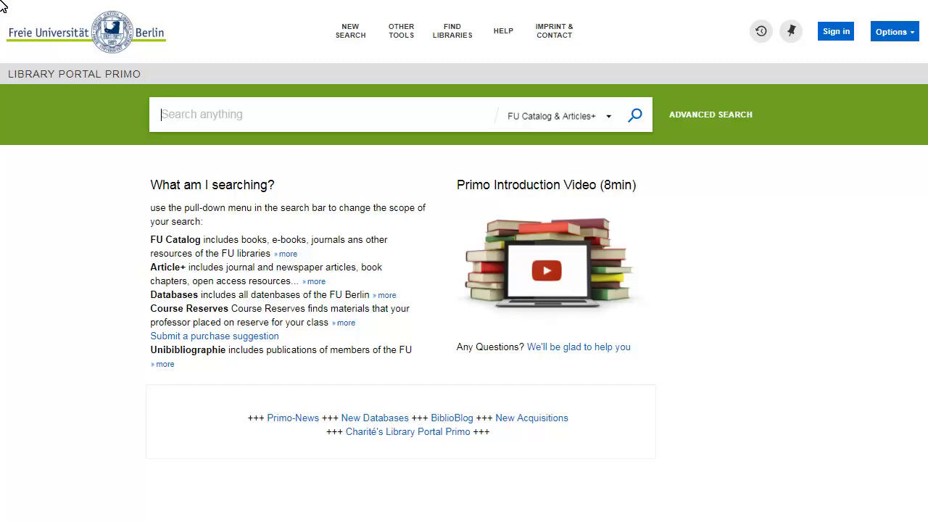
Enter the query 'arab spring OR arabischer frühling' and choose the search scope.
{"action": "type", "text": "arab s"}
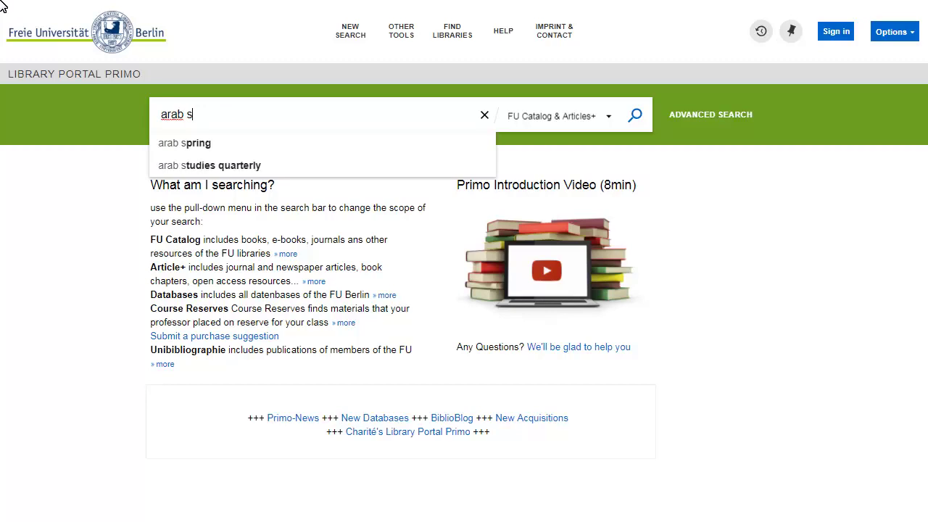
{"action": "type", "text": "pring O"}
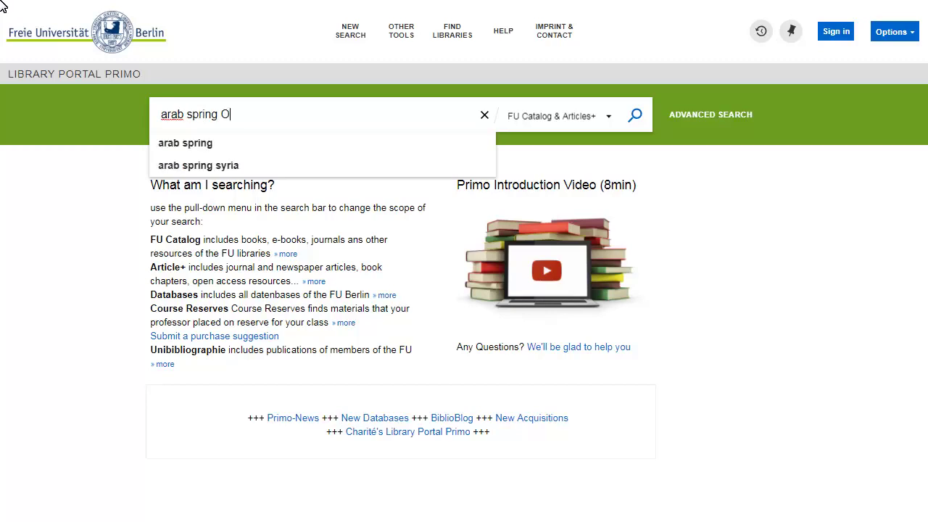
{"action": "type", "text": "R arab"}
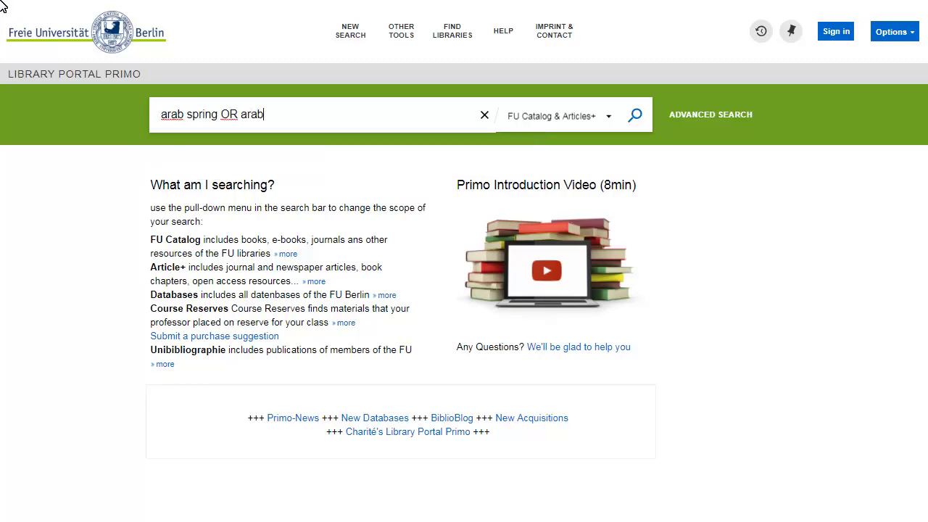
{"action": "type", "text": "ischer frühling"}
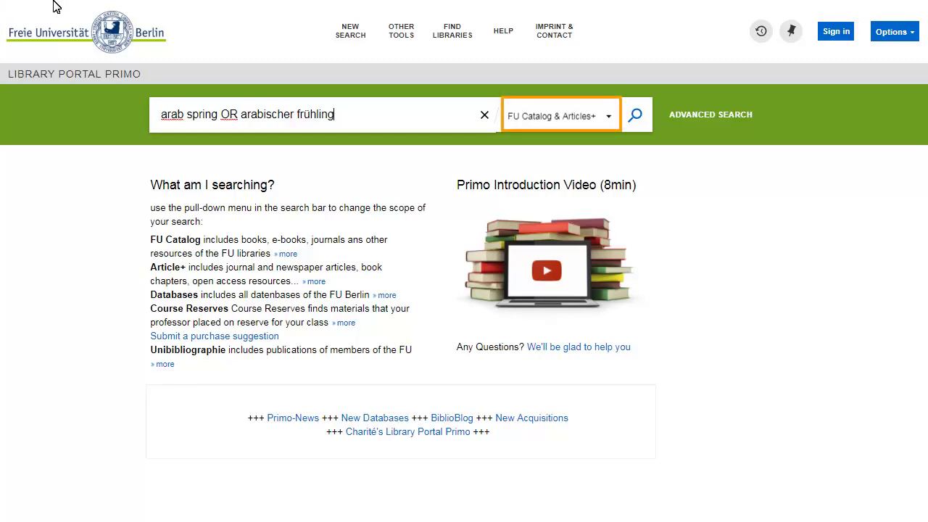
{"action": "left_click", "coordinate": [585, 117]}
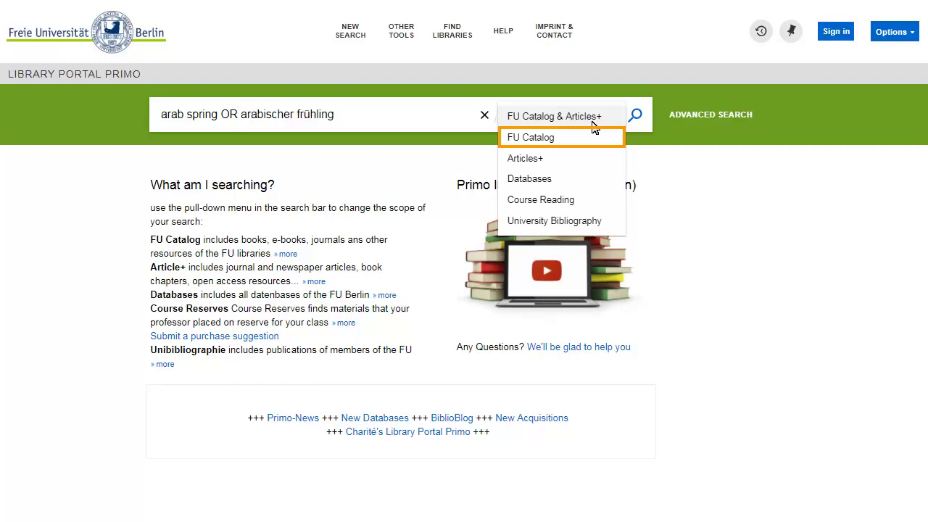
{"action": "left_click", "coordinate": [599, 140]}
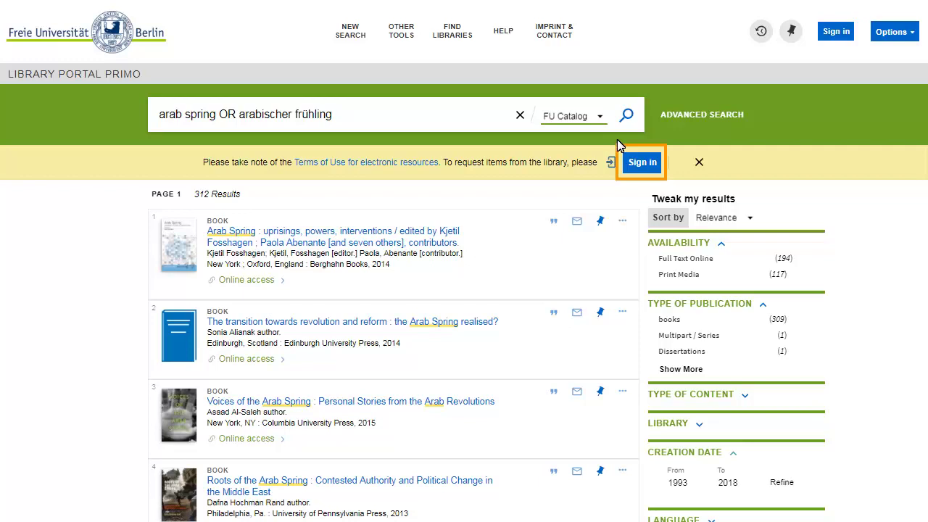
Sign in with the library user number and password, returning to the 312 results.
{"action": "left_click", "coordinate": [640, 162]}
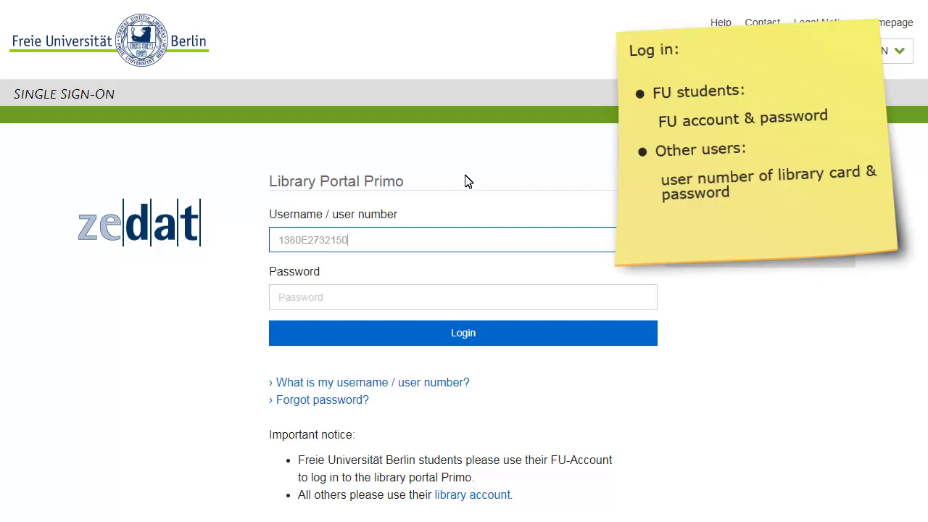
{"action": "left_click", "coordinate": [326, 300]}
{"action": "type", "text": "••••••••••••••"}
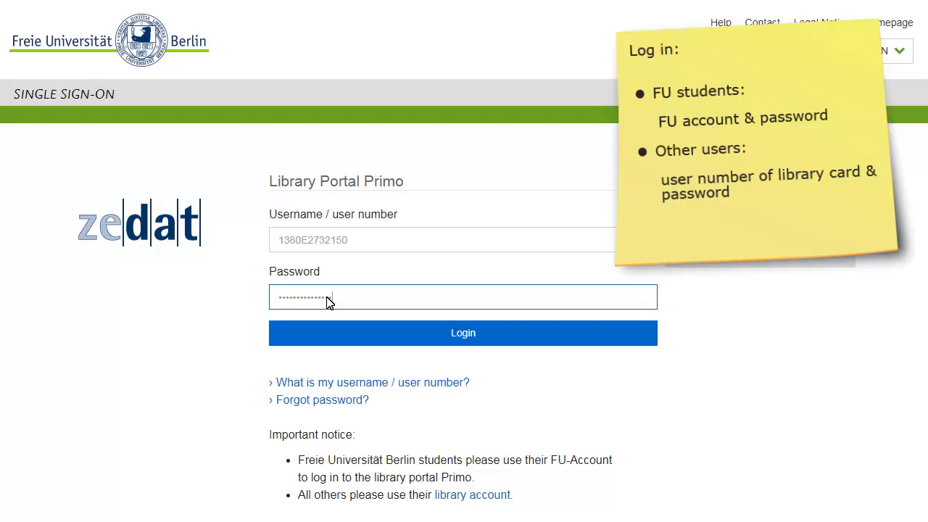
{"action": "left_click", "coordinate": [421, 330]}
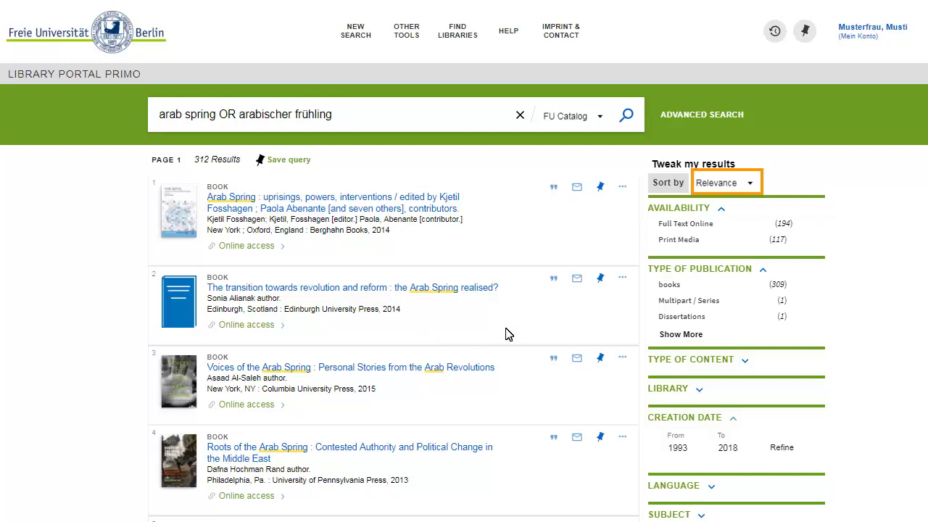
Sort the 312 arab spring results by Newest first.
{"action": "left_click", "coordinate": [749, 186]}
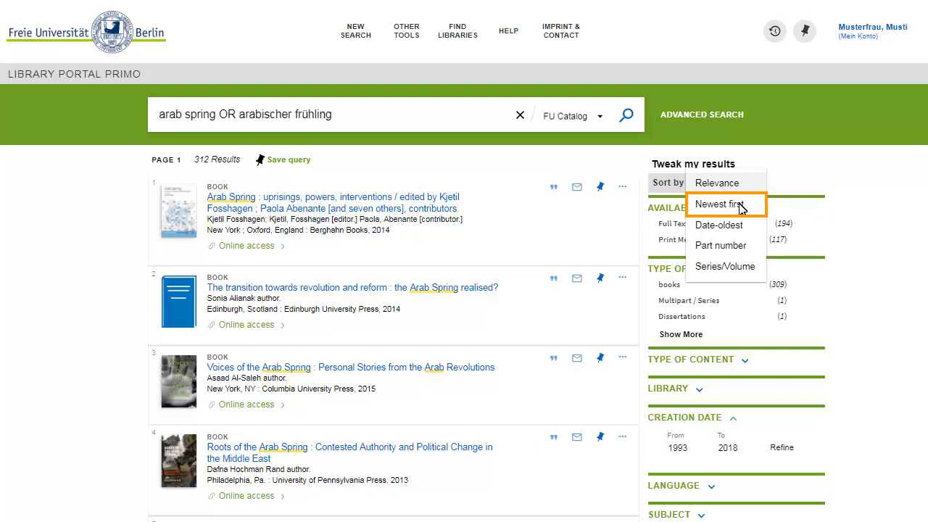
{"action": "left_click", "coordinate": [739, 205]}
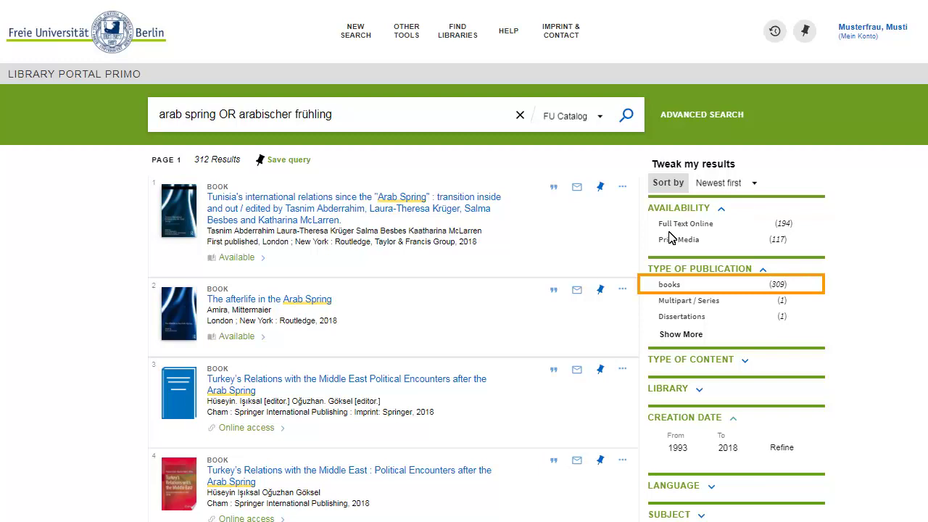
Filter to Books, Universitätsbibliothek and German language, narrowing the list to 18 results.
{"action": "left_click", "coordinate": [654, 284]}
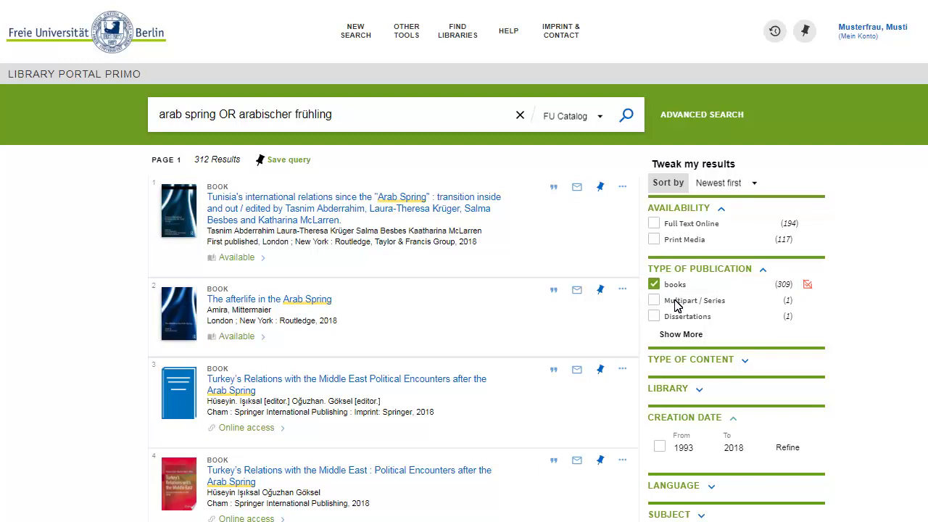
{"action": "left_click", "coordinate": [694, 389]}
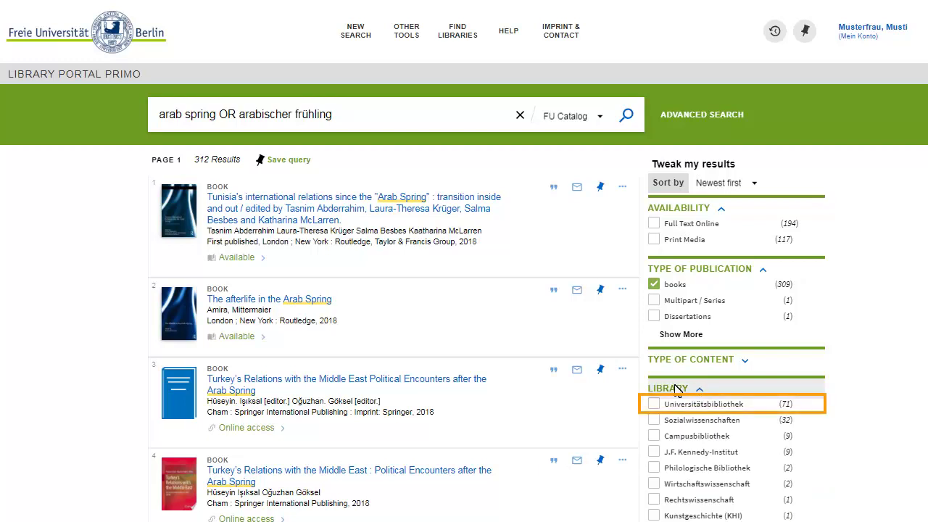
{"action": "left_click", "coordinate": [655, 403]}
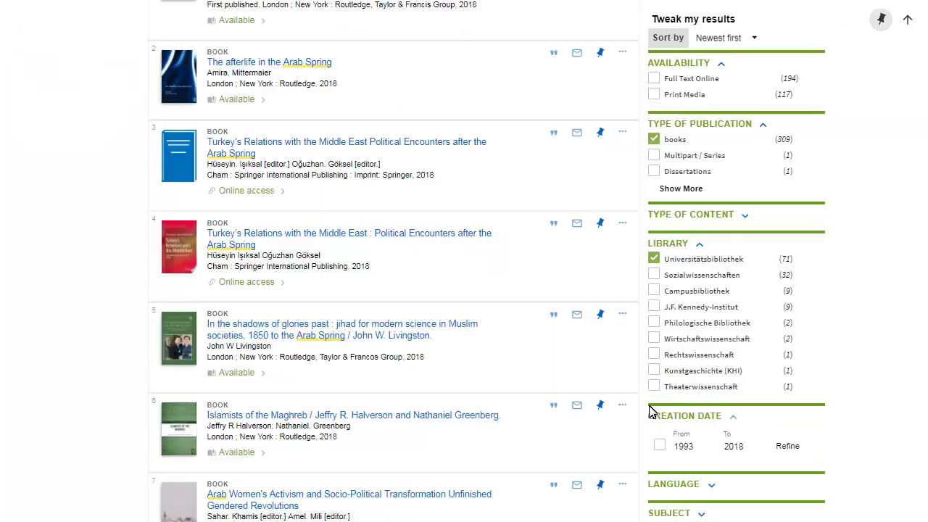
{"action": "scroll", "coordinate": [653, 406], "scroll_direction": "down", "scroll_amount": 2}
{"action": "left_click", "coordinate": [709, 486]}
{"action": "scroll", "coordinate": [709, 489], "scroll_direction": "down", "scroll_amount": 3}
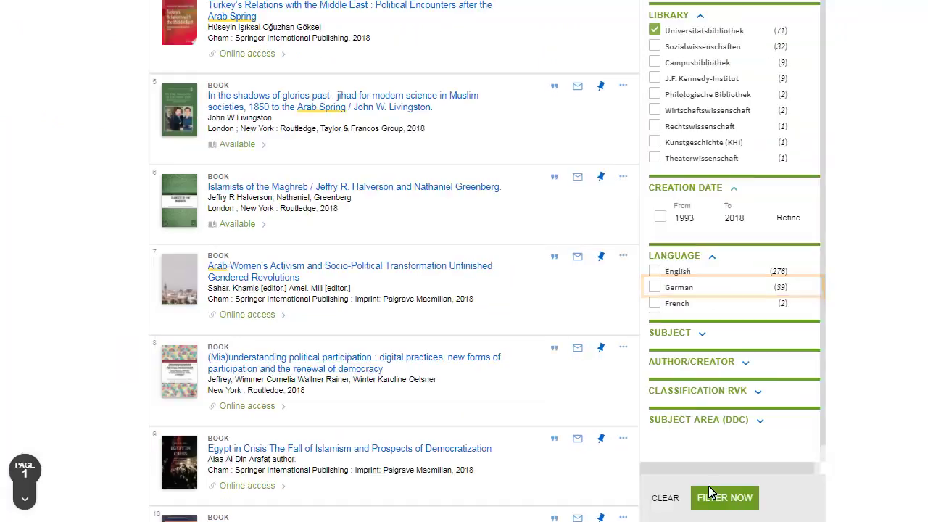
{"action": "left_click", "coordinate": [655, 288]}
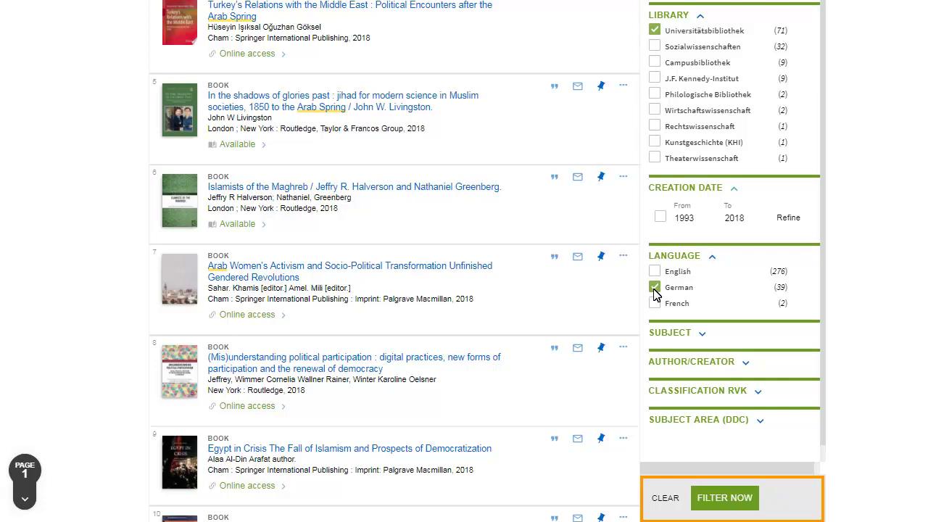
{"action": "left_click", "coordinate": [735, 506]}
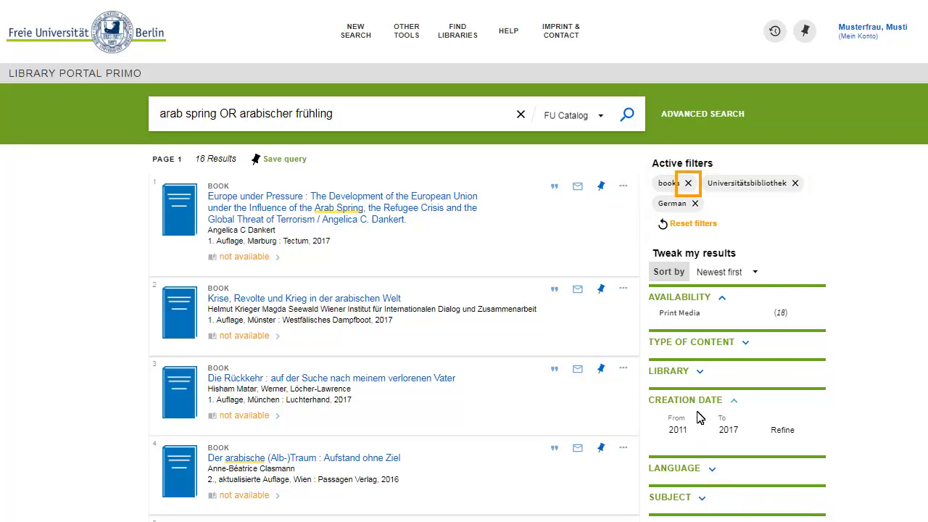
Lock the Universitätsbibliothek filter and load the next page of results from item 11.
{"action": "left_click", "coordinate": [710, 185]}
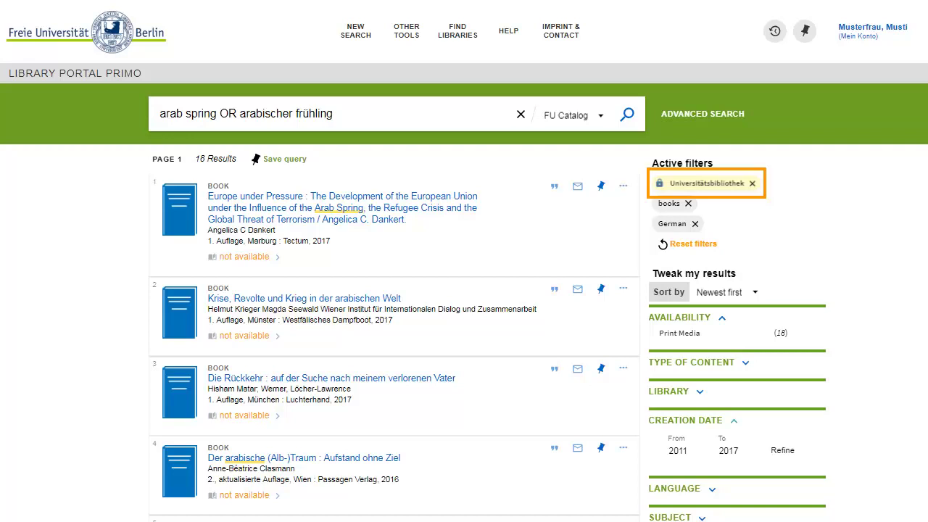
{"action": "scroll", "coordinate": [890, 208], "scroll_direction": "down", "scroll_amount": 2}
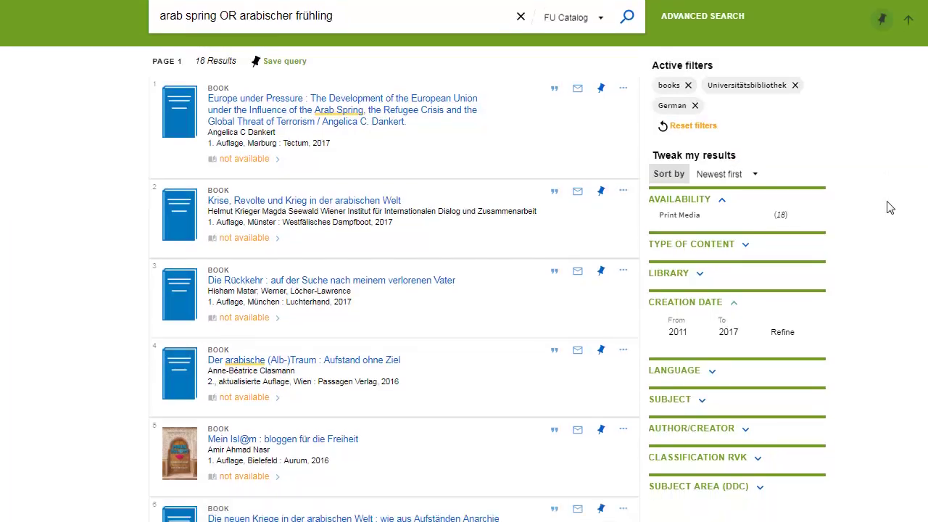
{"action": "scroll", "coordinate": [890, 208], "scroll_direction": "down", "scroll_amount": 5}
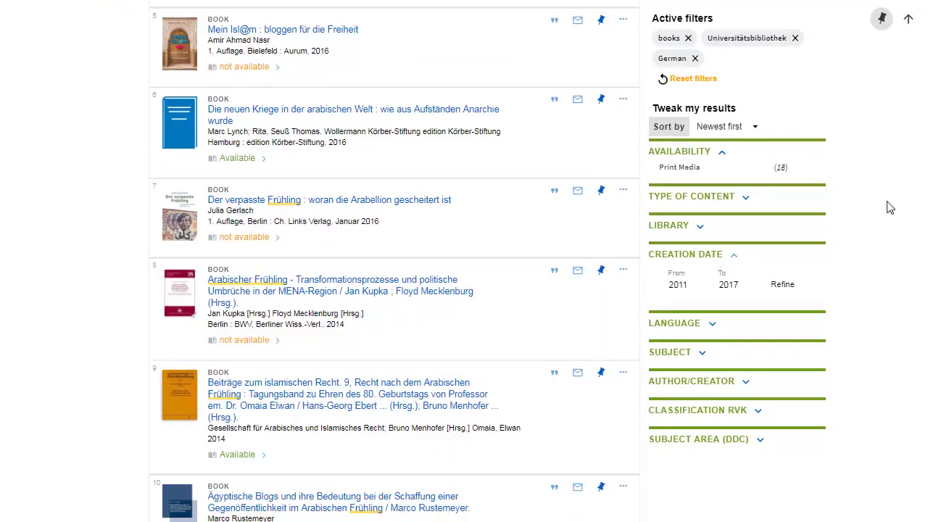
{"action": "scroll", "coordinate": [890, 208], "scroll_direction": "down", "scroll_amount": 3}
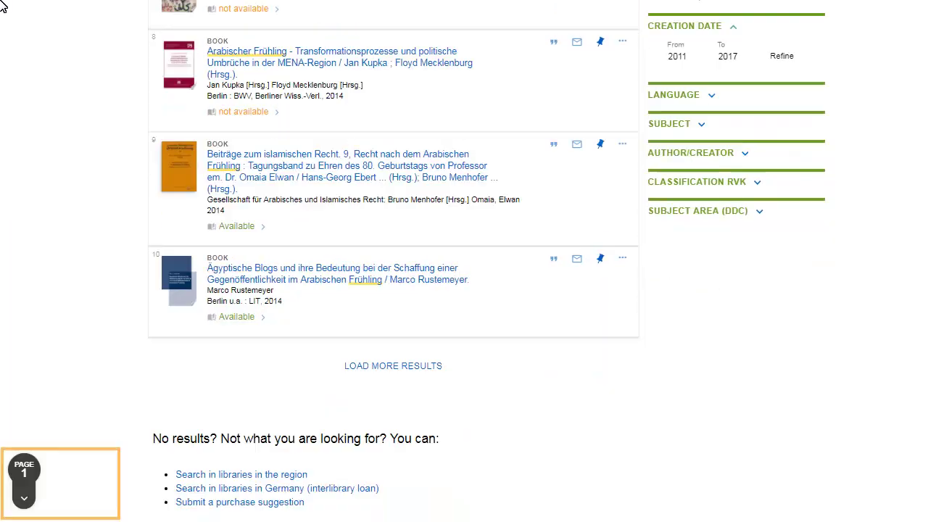
{"action": "left_click", "coordinate": [24, 469]}
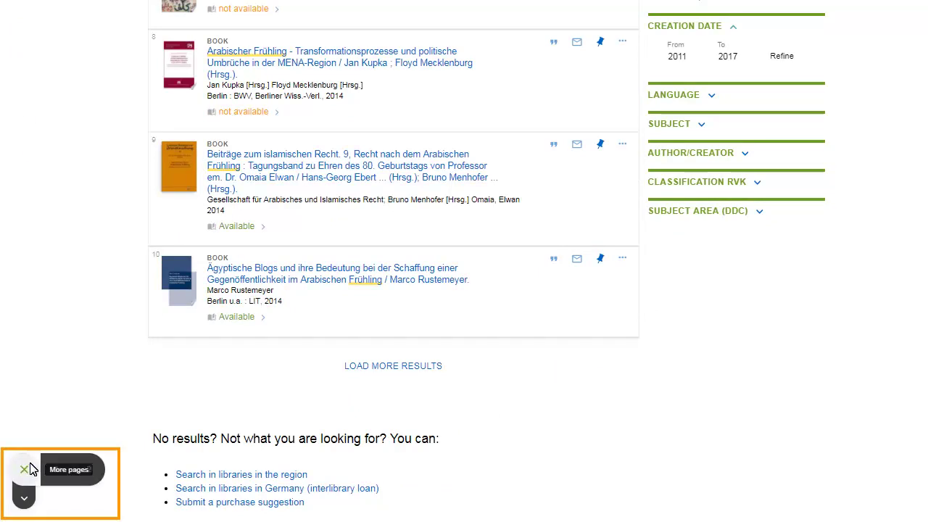
{"action": "left_click", "coordinate": [25, 504]}
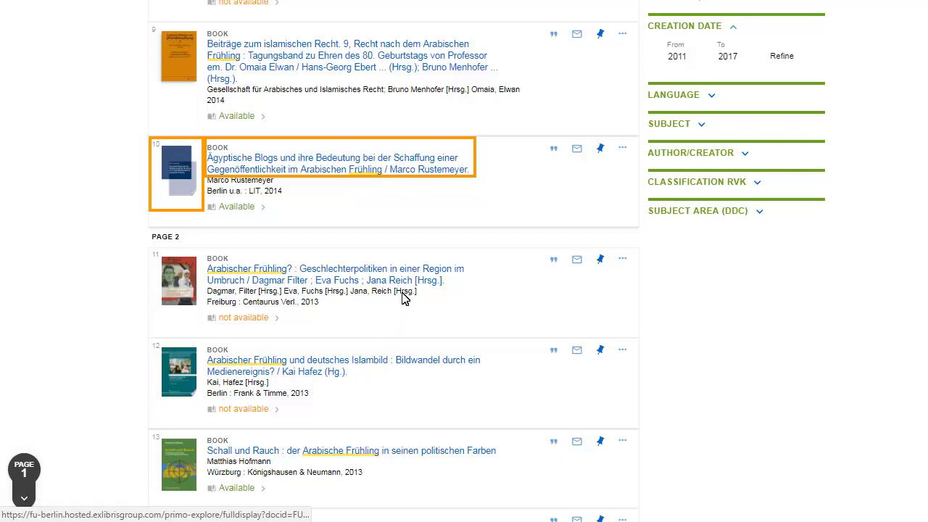
Show the Ägyptische Blogs book's Universitätsbibliothek holding, shelfmark 88/2014/ 20660, 4 Week Loan.
{"action": "left_click", "coordinate": [420, 171]}
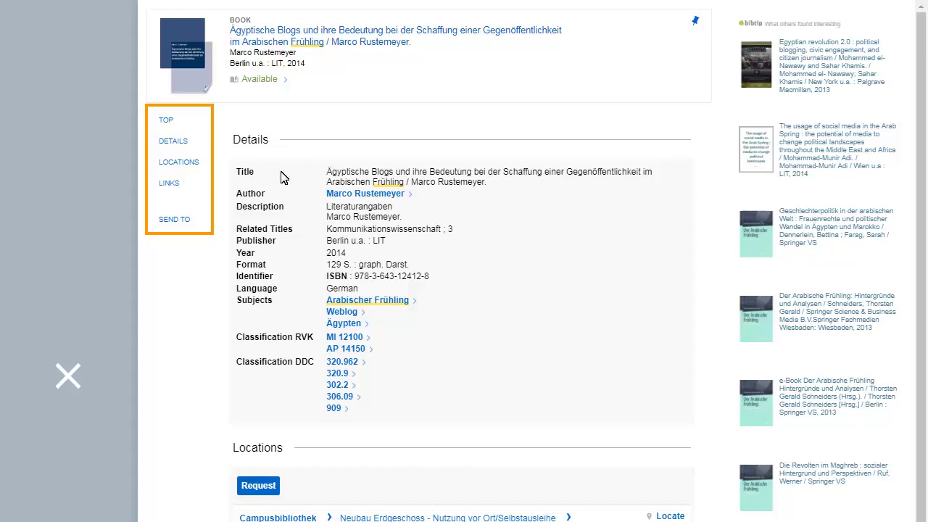
{"action": "left_click", "coordinate": [194, 165]}
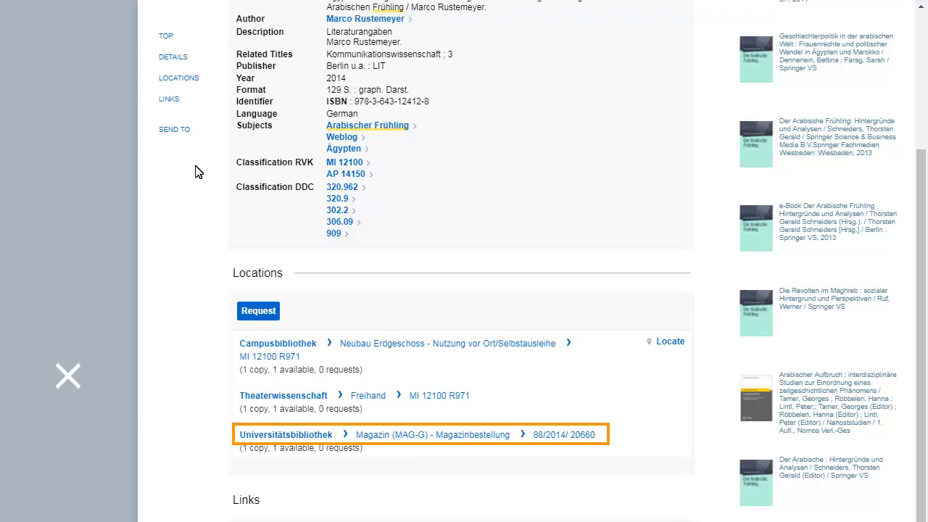
{"action": "left_click", "coordinate": [431, 438]}
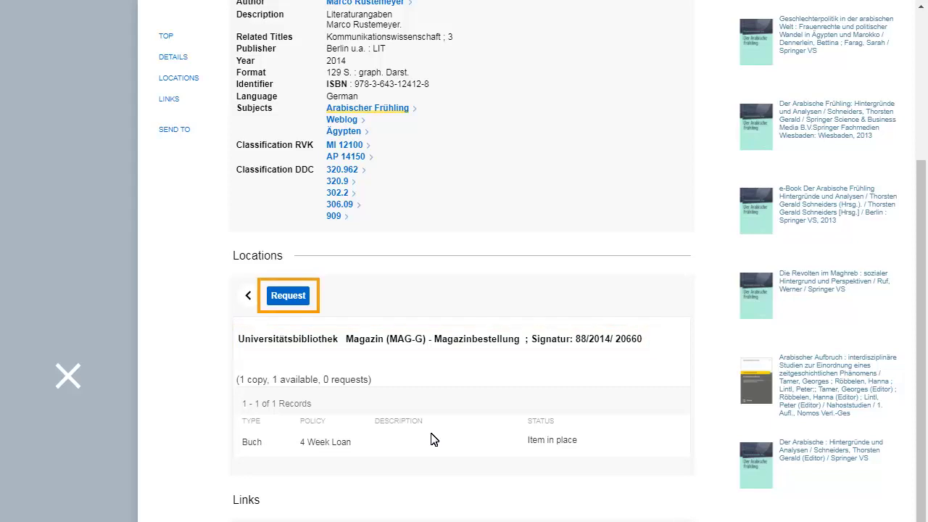
Request the Egyptian-blogs book for Universitätsbibliothek pickup and return to the 18 results.
{"action": "left_click", "coordinate": [304, 298]}
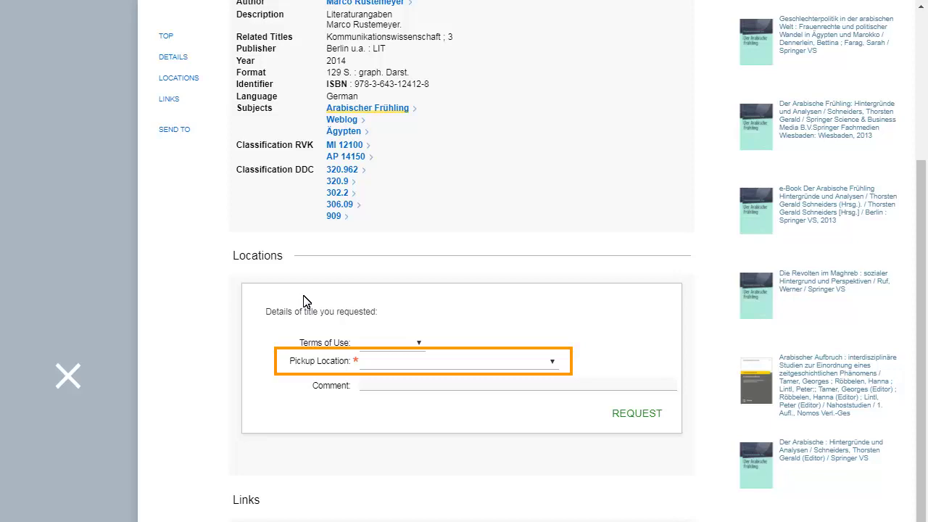
{"action": "left_click", "coordinate": [552, 362]}
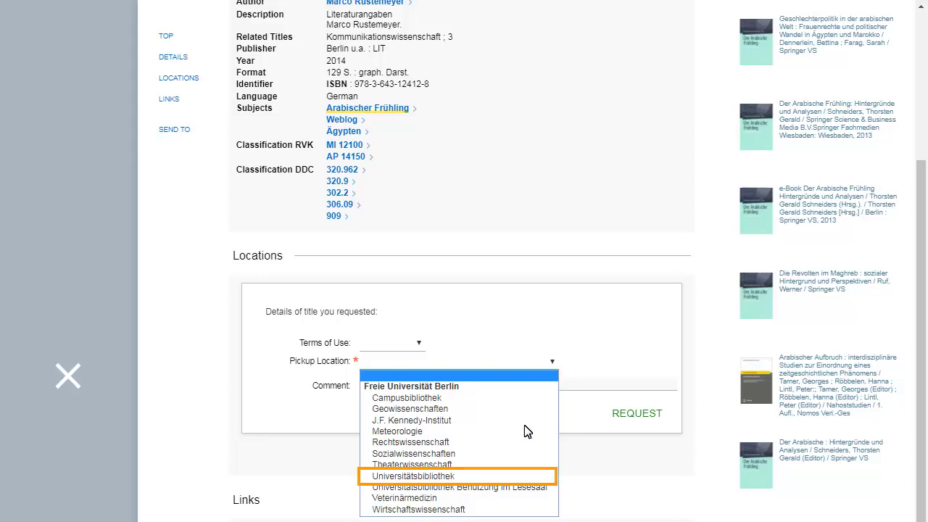
{"action": "left_click", "coordinate": [525, 477]}
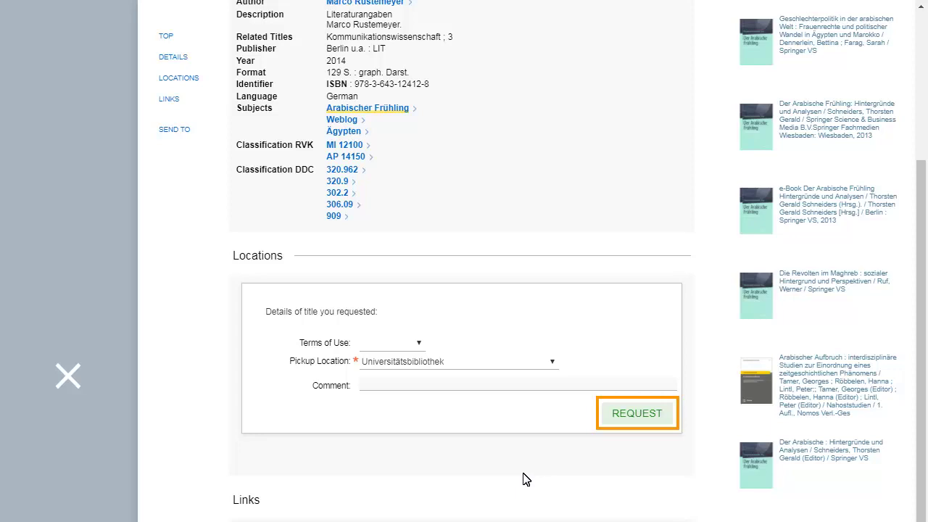
{"action": "left_click", "coordinate": [634, 414]}
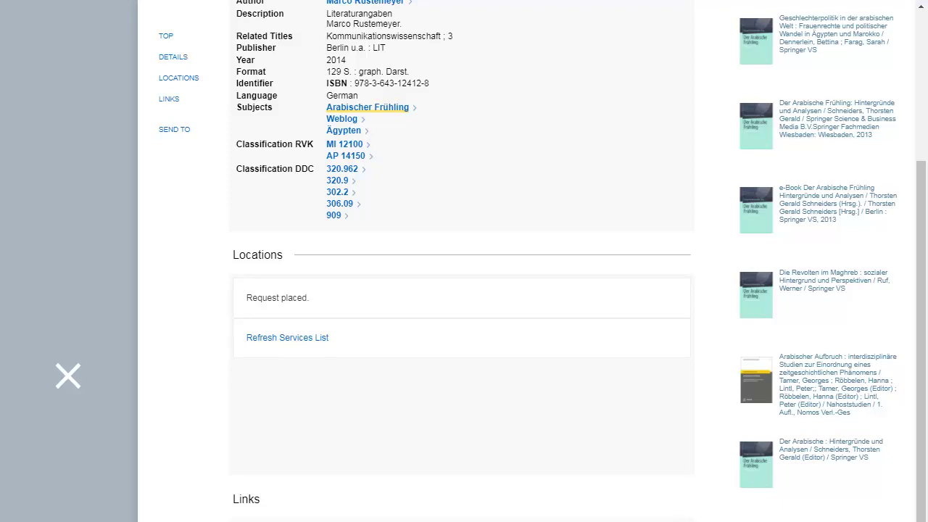
{"action": "key", "text": "Escape"}
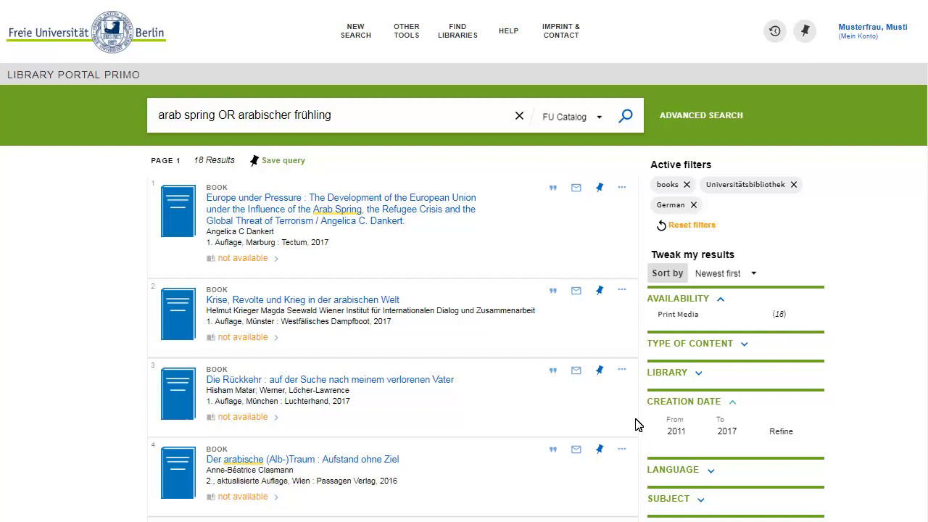
Open the My Library Card overview from the account menu.
{"action": "left_click", "coordinate": [872, 31]}
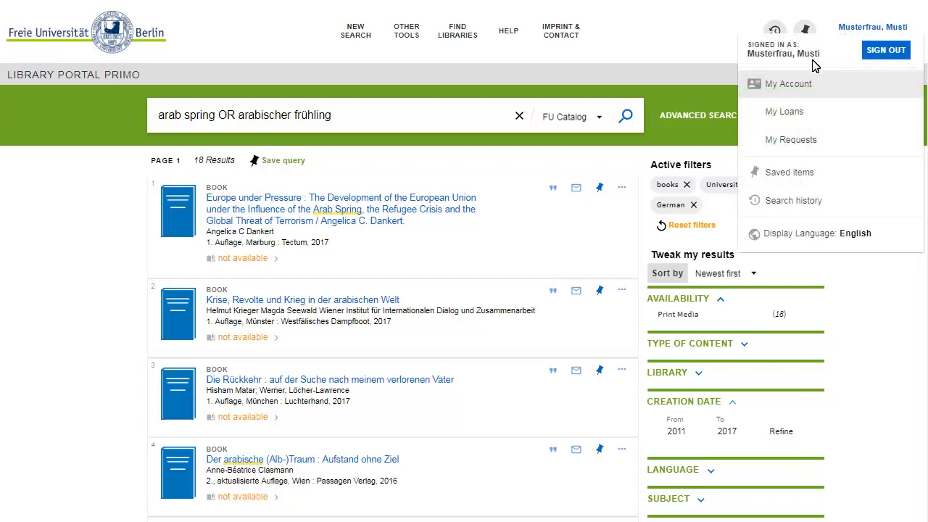
{"action": "left_click", "coordinate": [811, 86]}
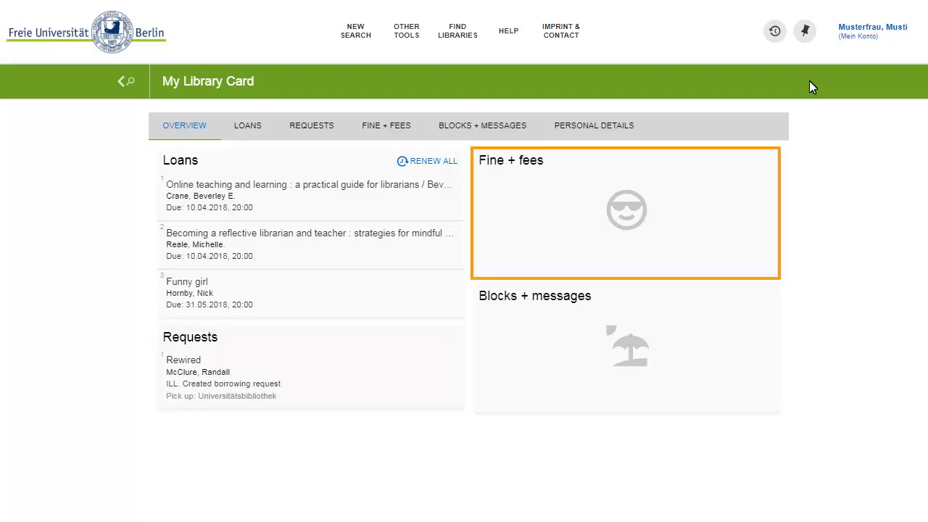
Review the three current loans' renewal options, then return to a blank new search.
{"action": "left_click", "coordinate": [241, 131]}
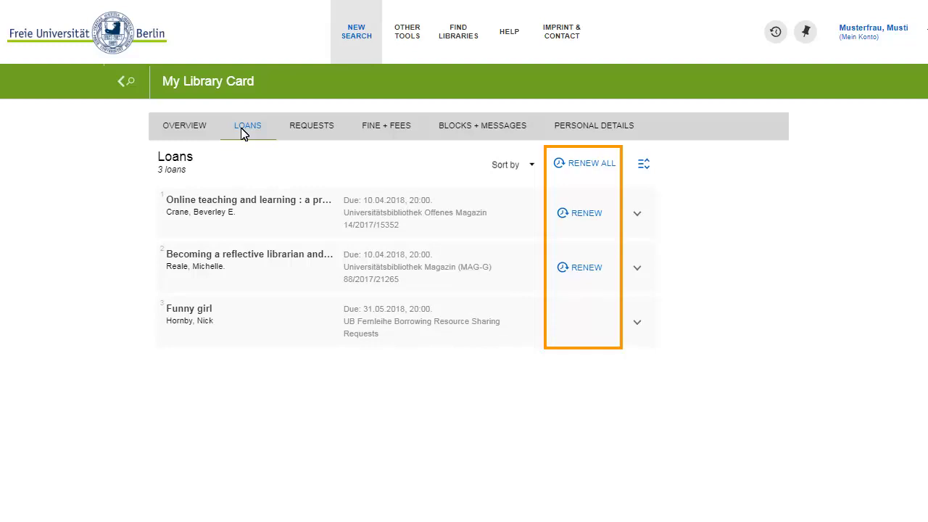
{"action": "left_click", "coordinate": [349, 35]}
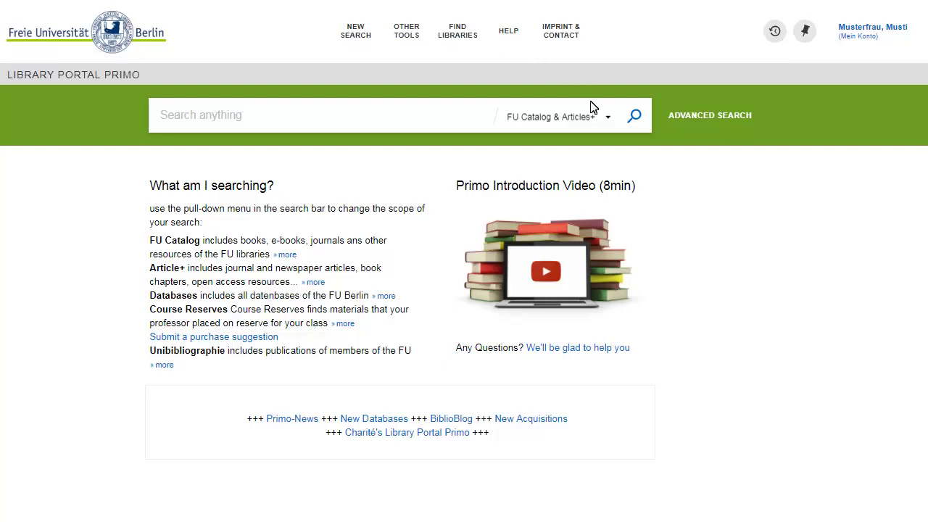
Show the available search scopes beside the empty search box.
{"action": "left_click", "coordinate": [596, 123]}
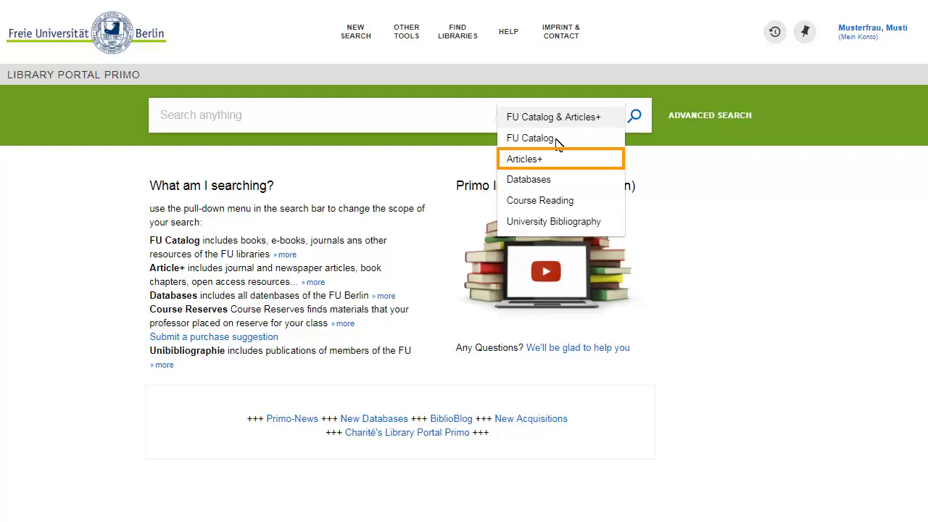
Search the Articles+ scope for 'health care OR obamacare'.
{"action": "left_click", "coordinate": [553, 162]}
{"action": "type", "text": "hea"}
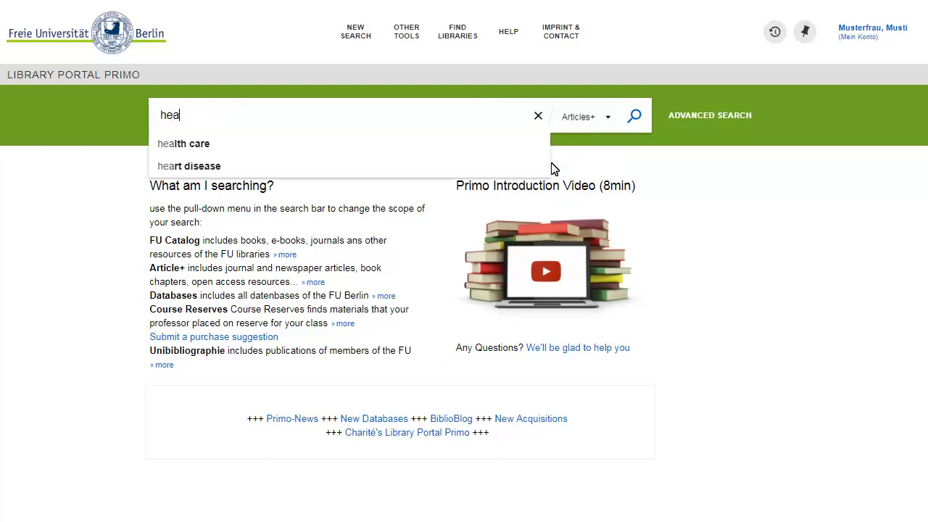
{"action": "type", "text": "lth care OR obamacare"}
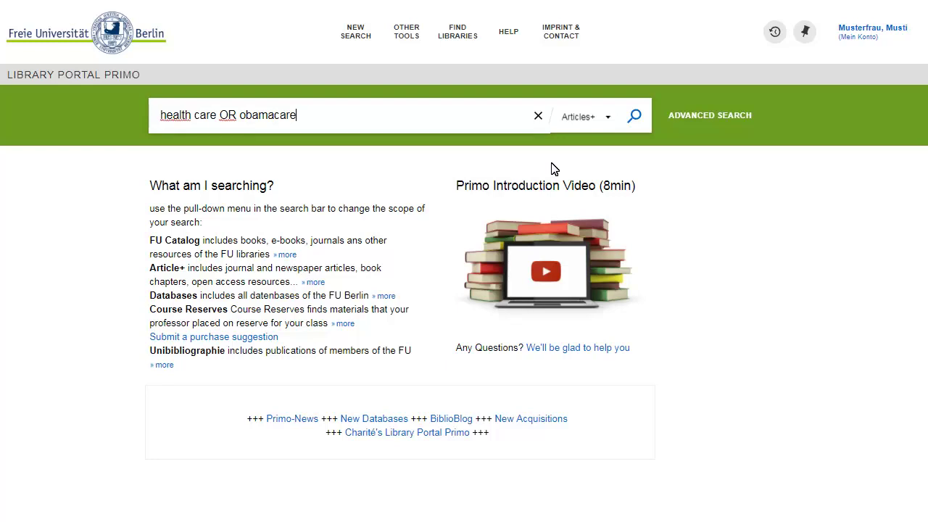
{"action": "left_click", "coordinate": [622, 118]}
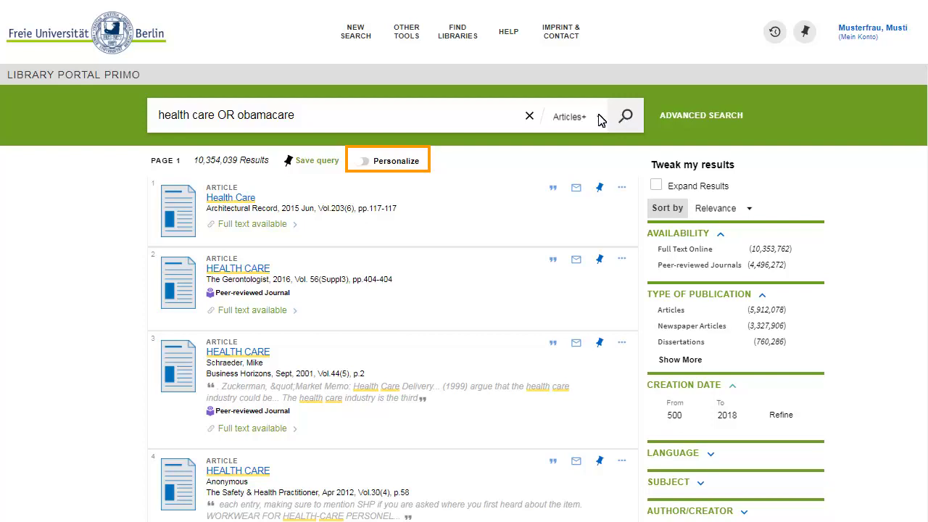
Apply a Public Health discipline personalization to the Articles+ result list.
{"action": "left_click", "coordinate": [403, 162]}
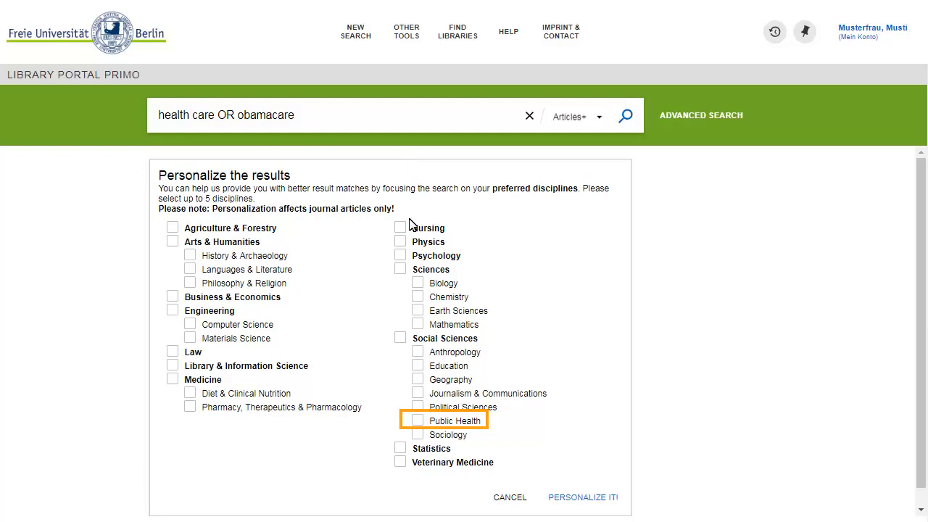
{"action": "left_click", "coordinate": [417, 422]}
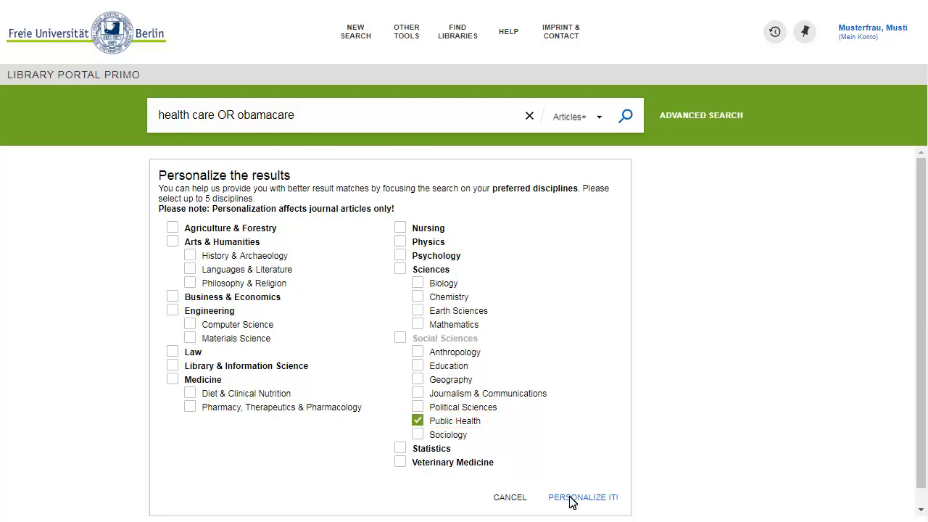
{"action": "left_click", "coordinate": [572, 499]}
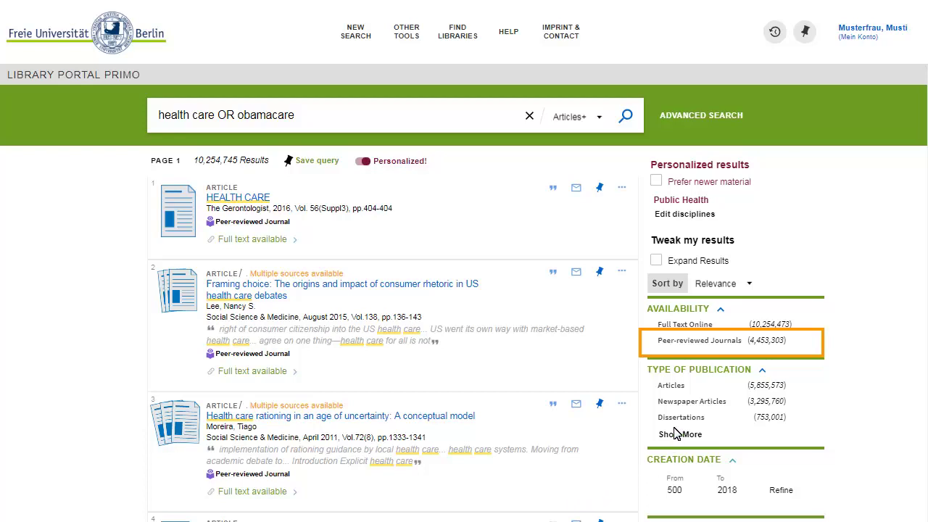
{"action": "left_click", "coordinate": [696, 341]}
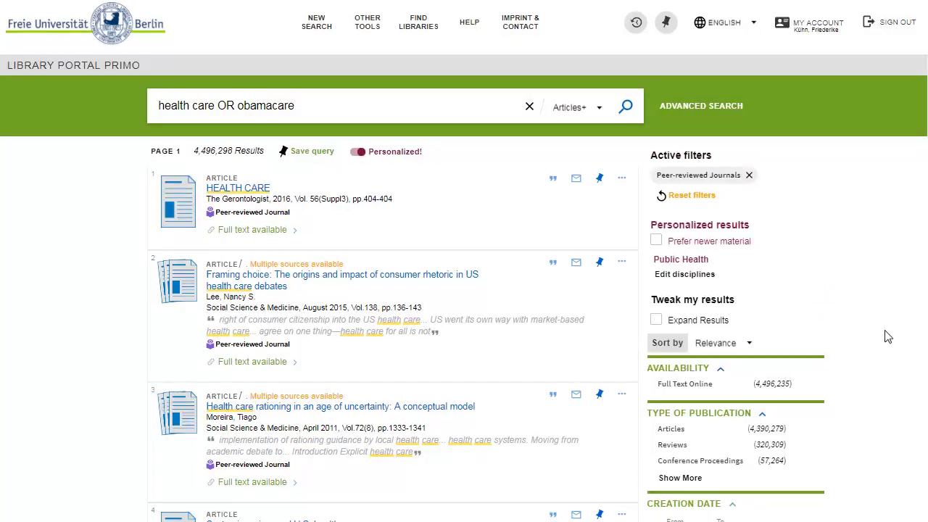
{"action": "scroll", "coordinate": [888, 337], "scroll_direction": "down", "scroll_amount": 1}
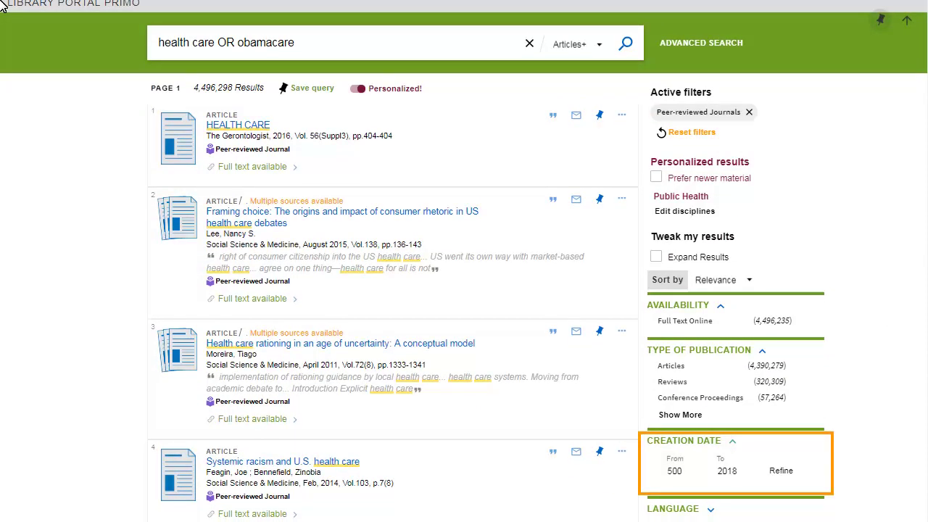
{"action": "left_click", "coordinate": [674, 470]}
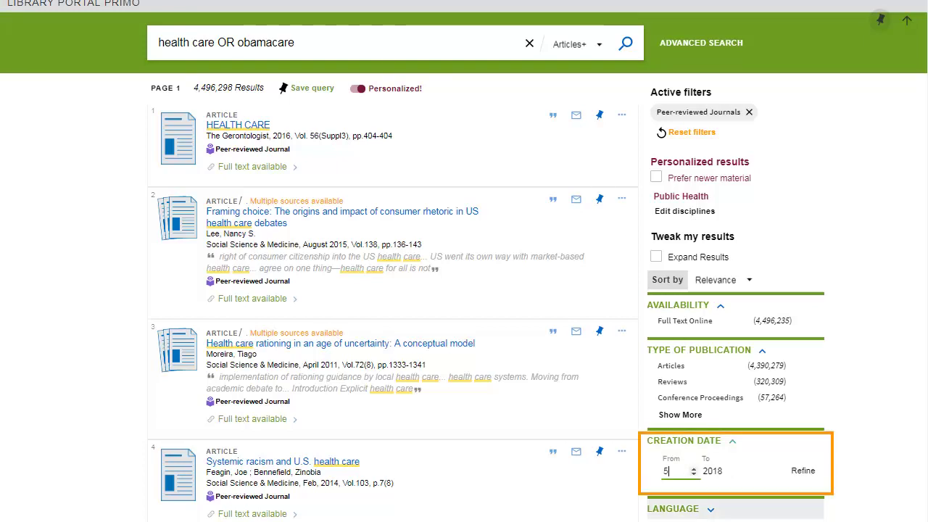
{"action": "type", "text": "2015"}
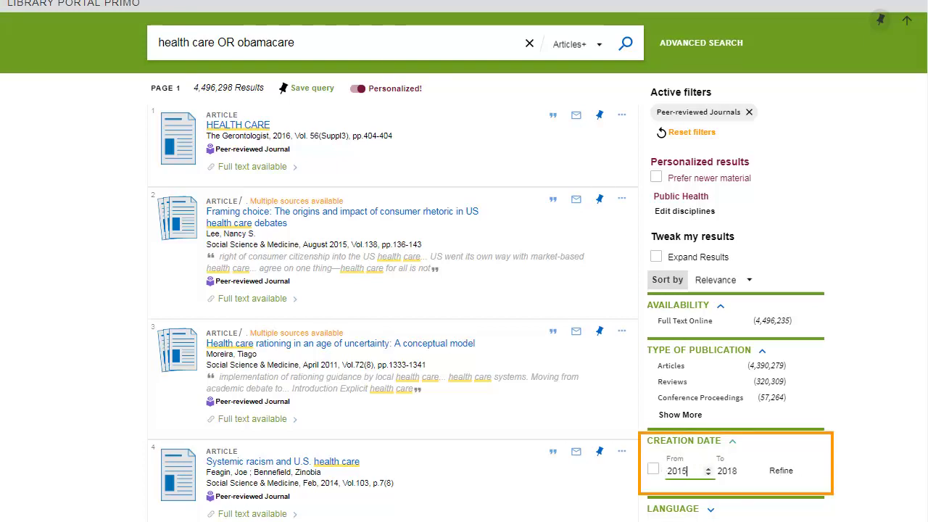
{"action": "left_click", "coordinate": [783, 472]}
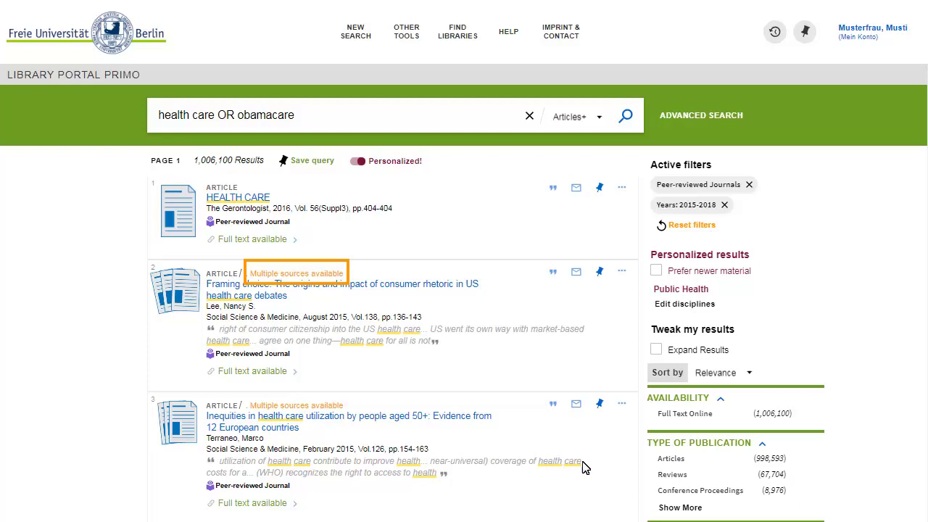
Show the Framing choice article's versions, then open the full-text sources of the rationing article.
{"action": "left_click", "coordinate": [332, 274]}
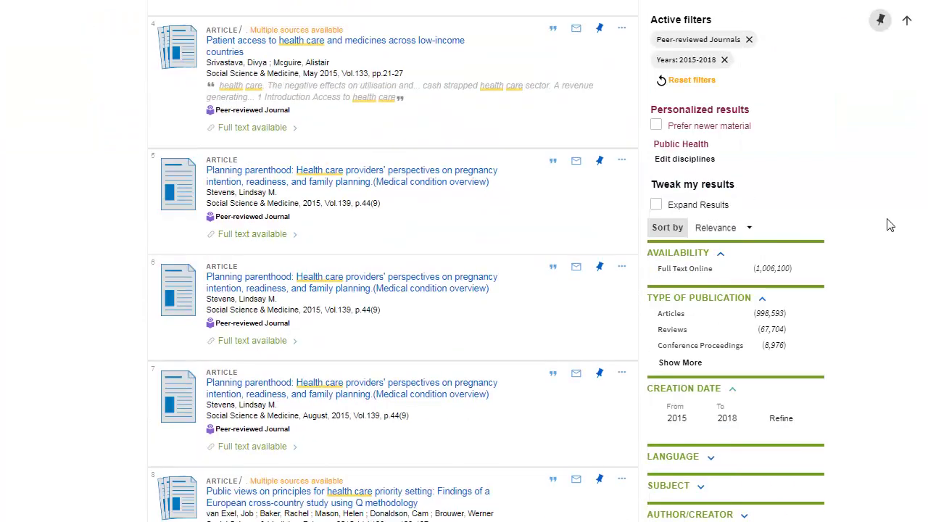
{"action": "scroll", "coordinate": [890, 225], "scroll_direction": "down", "scroll_amount": 3}
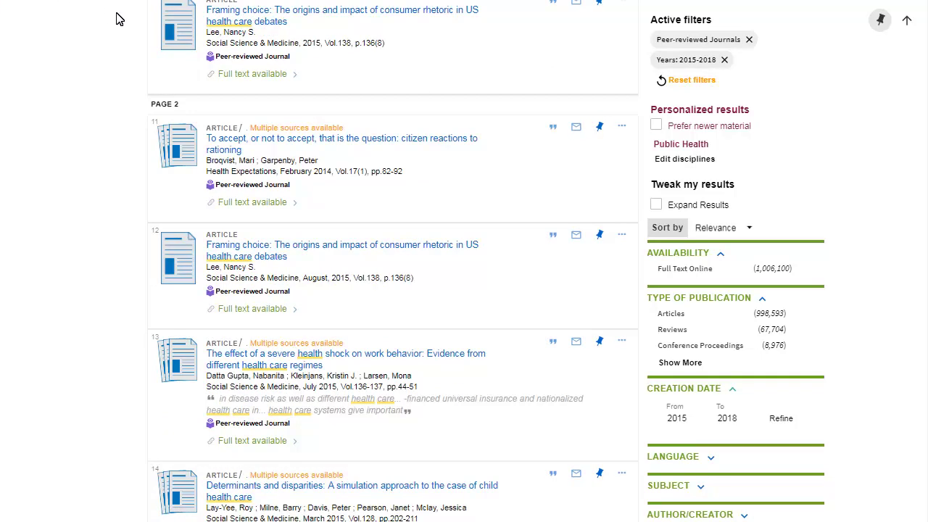
{"action": "left_click", "coordinate": [263, 206]}
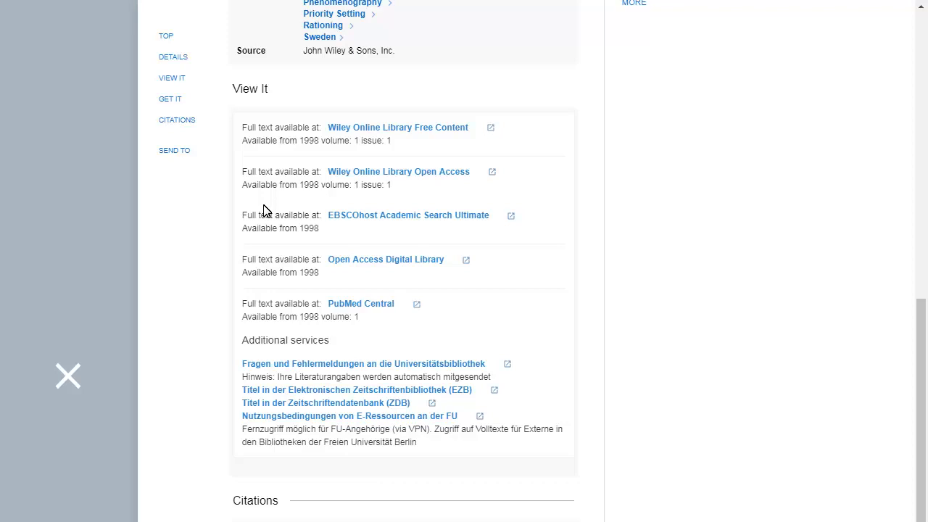
Pin the Framing choice and Inequities in health care articles to favorites.
{"action": "left_click", "coordinate": [75, 380]}
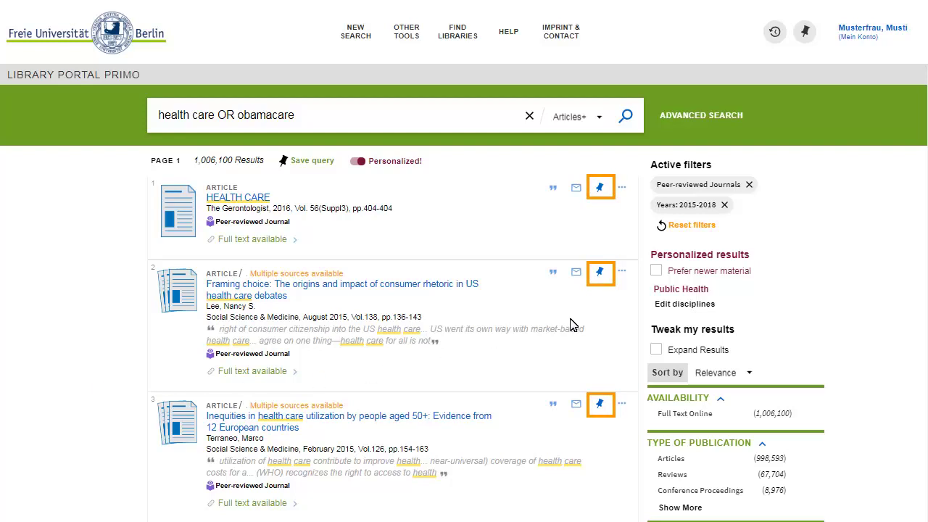
{"action": "left_click", "coordinate": [599, 271]}
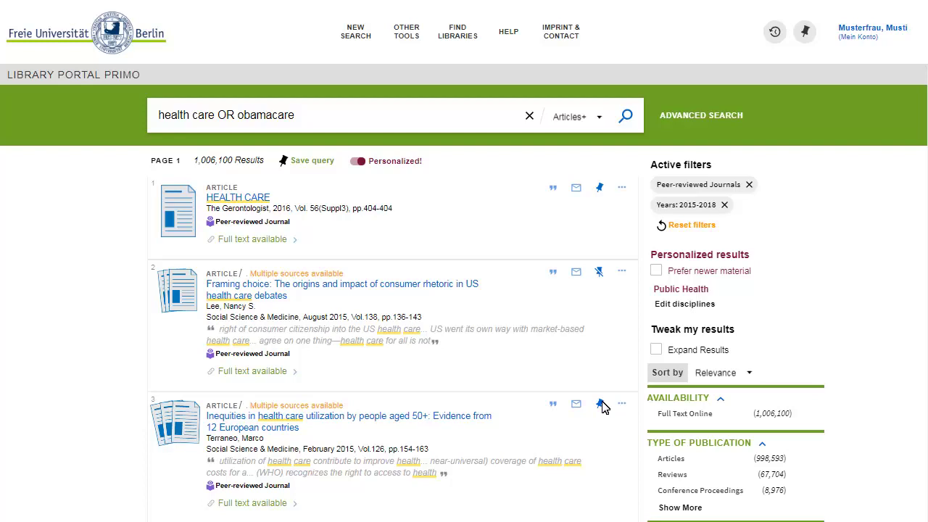
{"action": "left_click", "coordinate": [600, 405]}
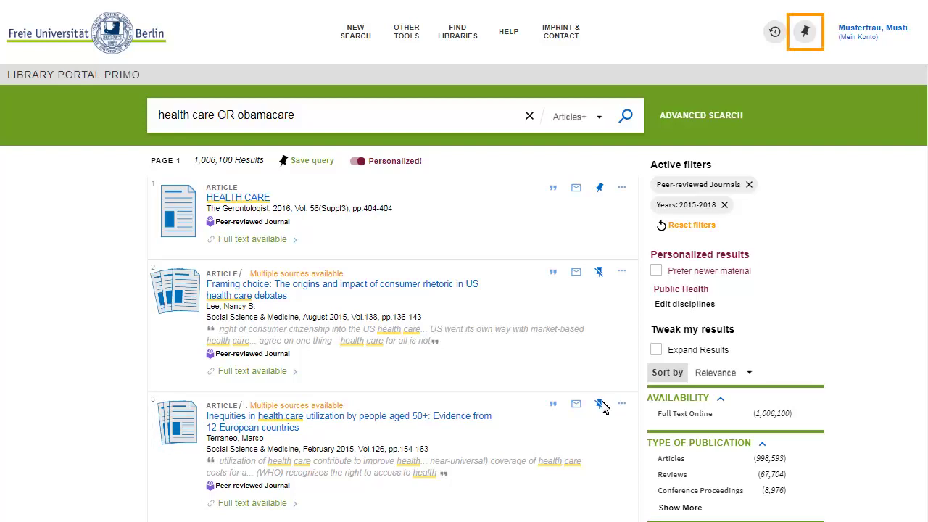
In My Favorites, label both saved records with a new label 'assignment obamacare'.
{"action": "left_click", "coordinate": [805, 32]}
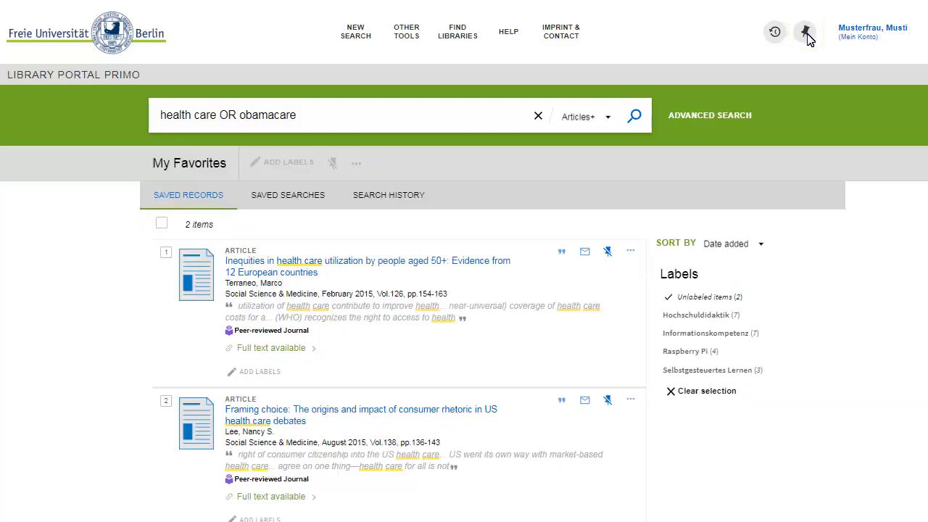
{"action": "left_click", "coordinate": [161, 224]}
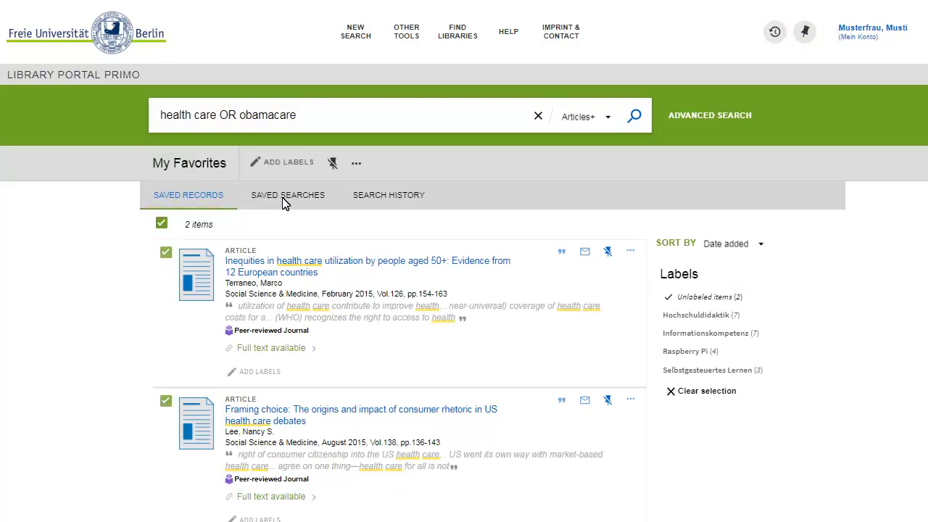
{"action": "left_click", "coordinate": [300, 165]}
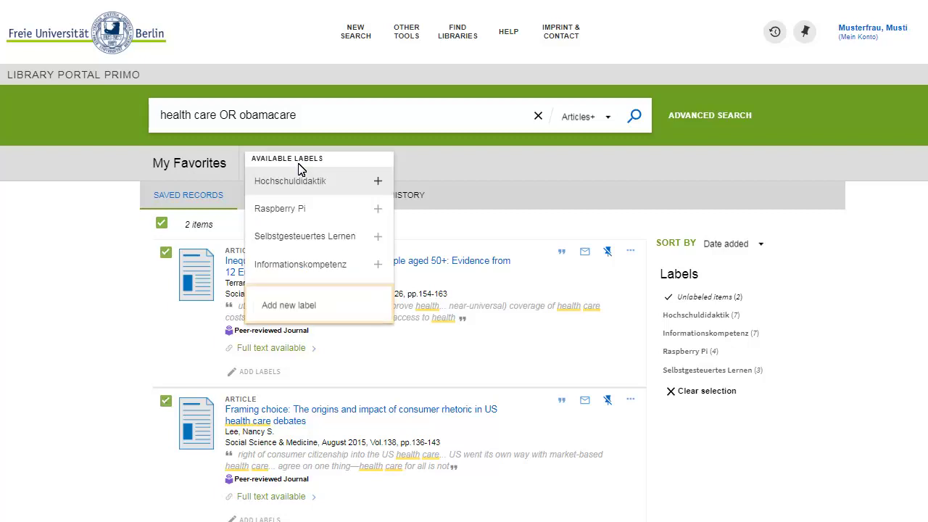
{"action": "left_click", "coordinate": [303, 307]}
{"action": "type", "text": "assignment obamacare"}
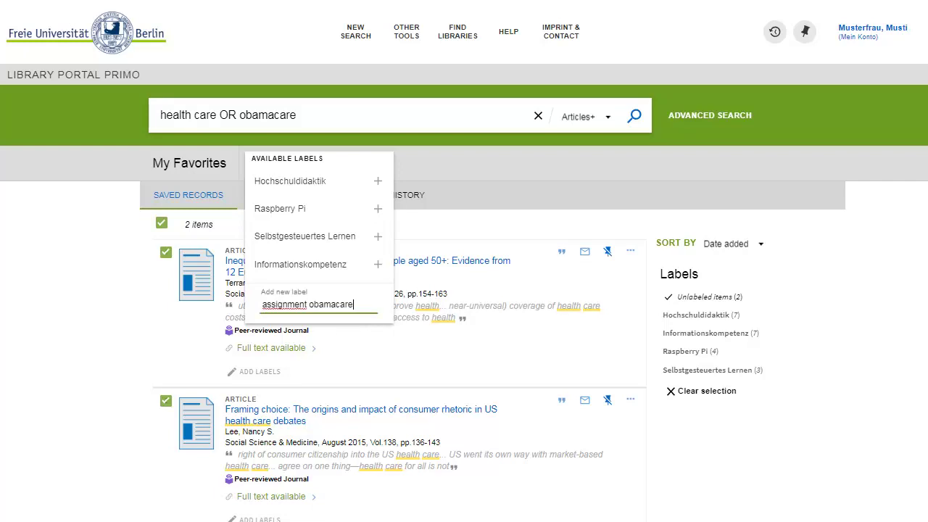
{"action": "key", "text": "Return"}
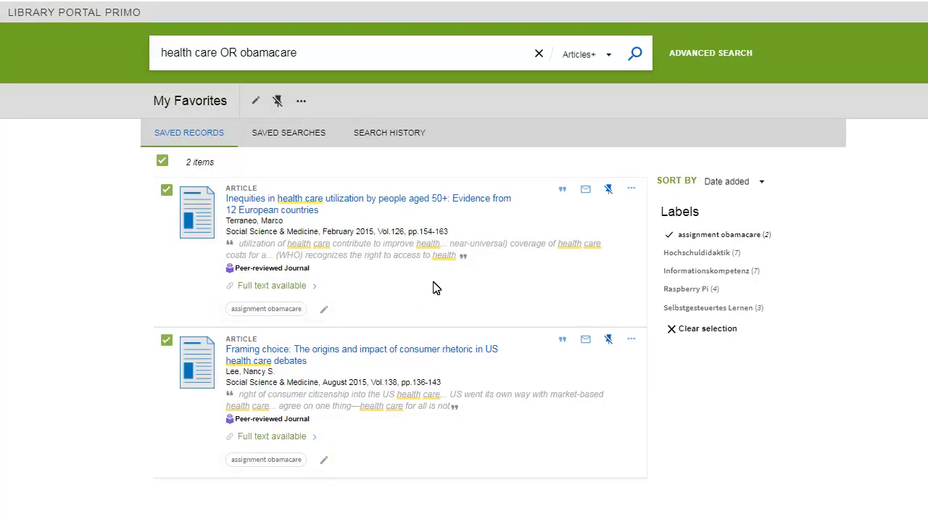
Show the Inequities article's APA citation and its permanent link.
{"action": "left_click", "coordinate": [488, 200]}
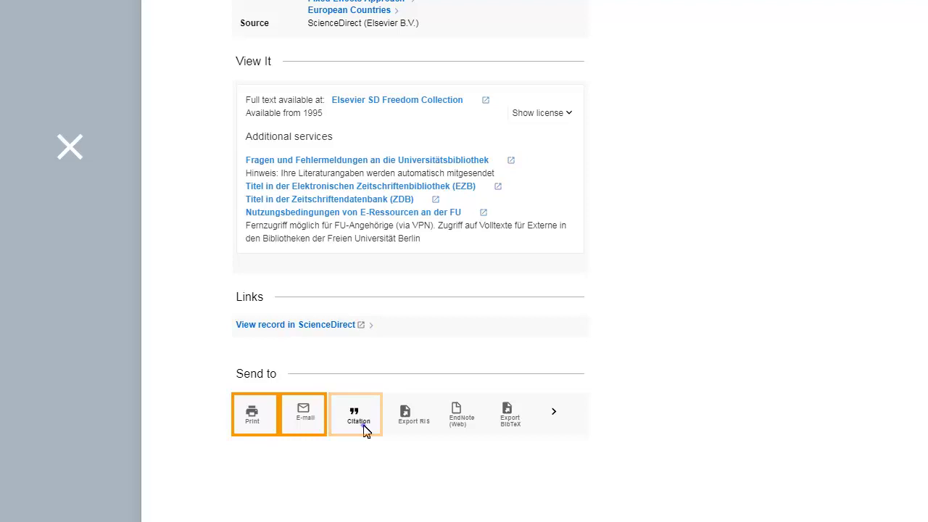
{"action": "left_click", "coordinate": [358, 415]}
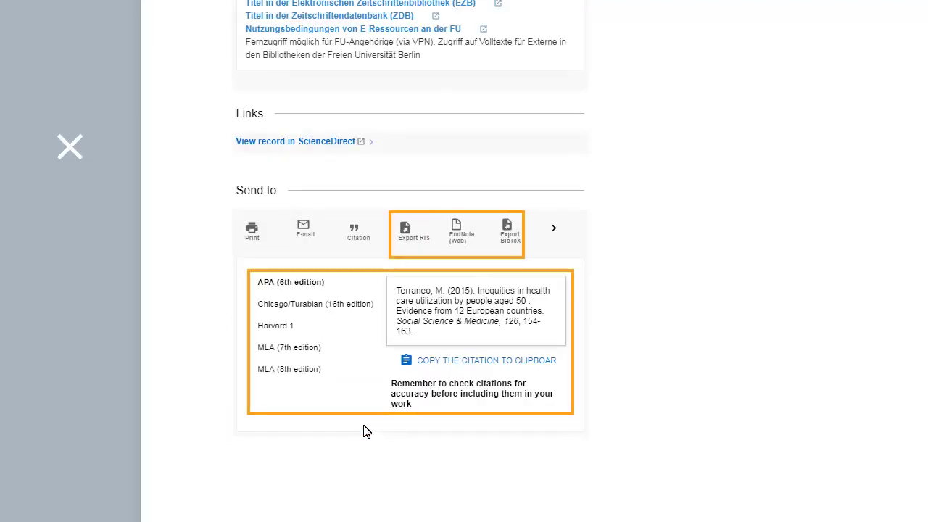
{"action": "left_click", "coordinate": [559, 234]}
{"action": "left_click", "coordinate": [559, 232]}
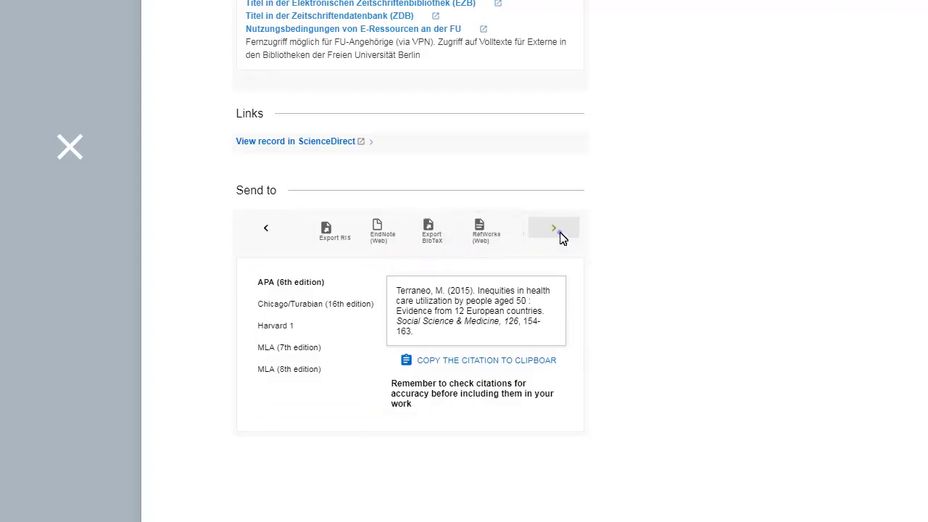
{"action": "left_click", "coordinate": [560, 234]}
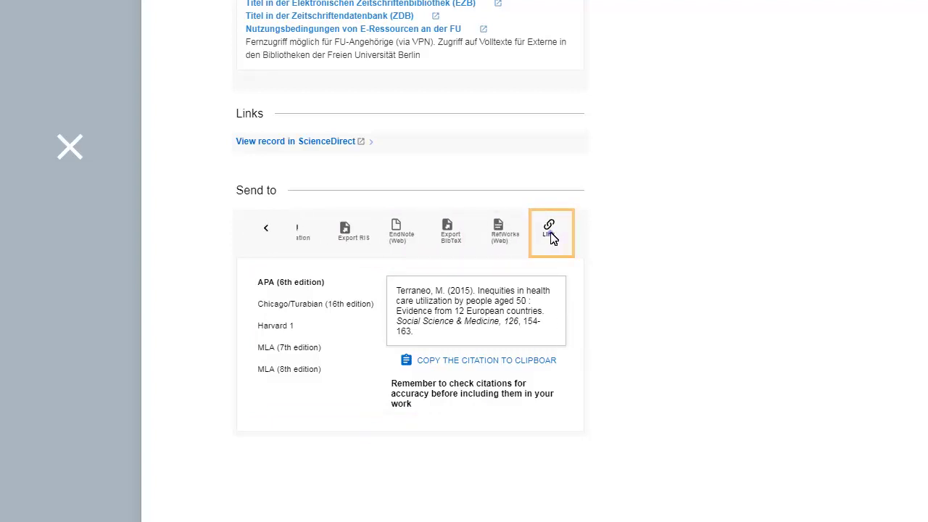
{"action": "left_click", "coordinate": [549, 231]}
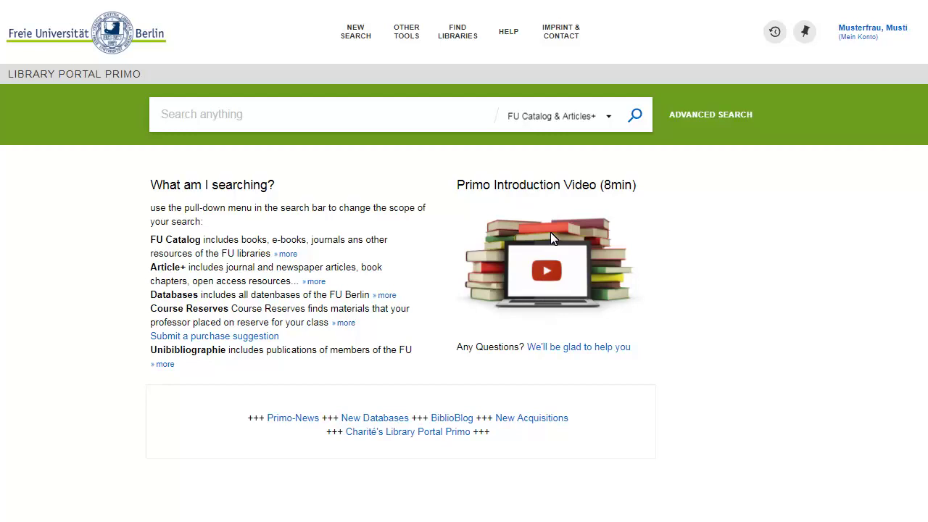
Search the Databases scope for 'psycholog*'.
{"action": "left_click", "coordinate": [606, 119]}
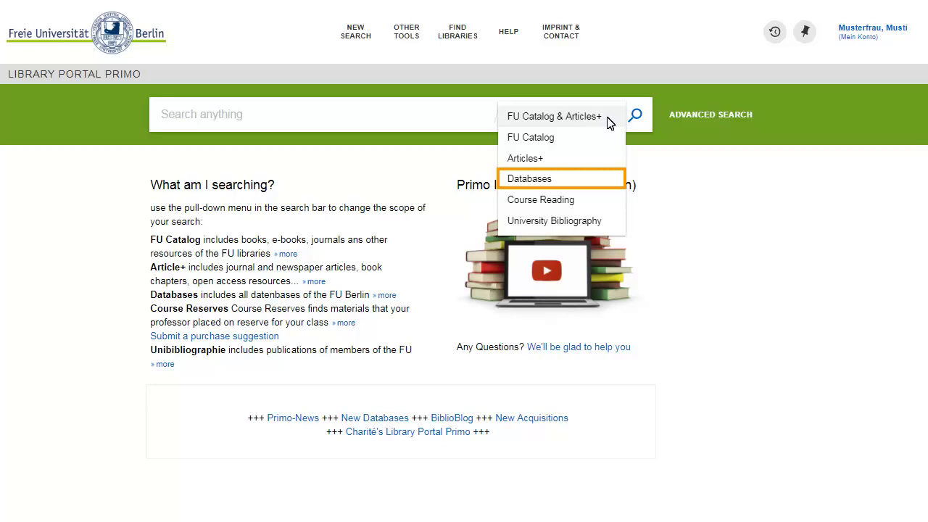
{"action": "left_click", "coordinate": [570, 179]}
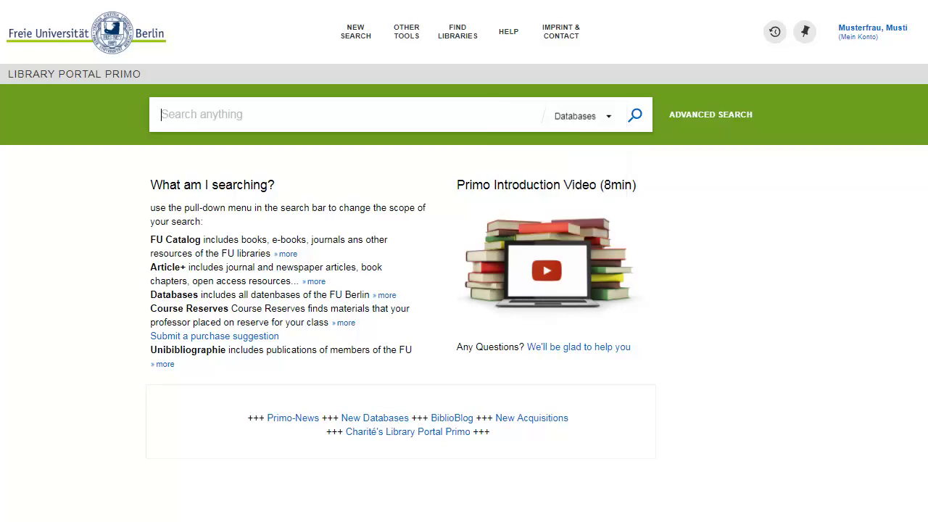
{"action": "type", "text": "p"}
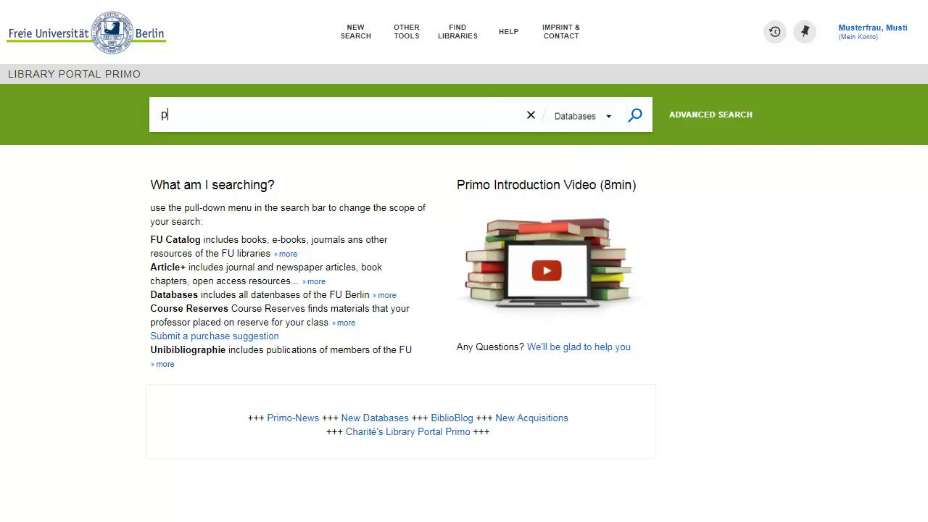
{"action": "type", "text": "sycho"}
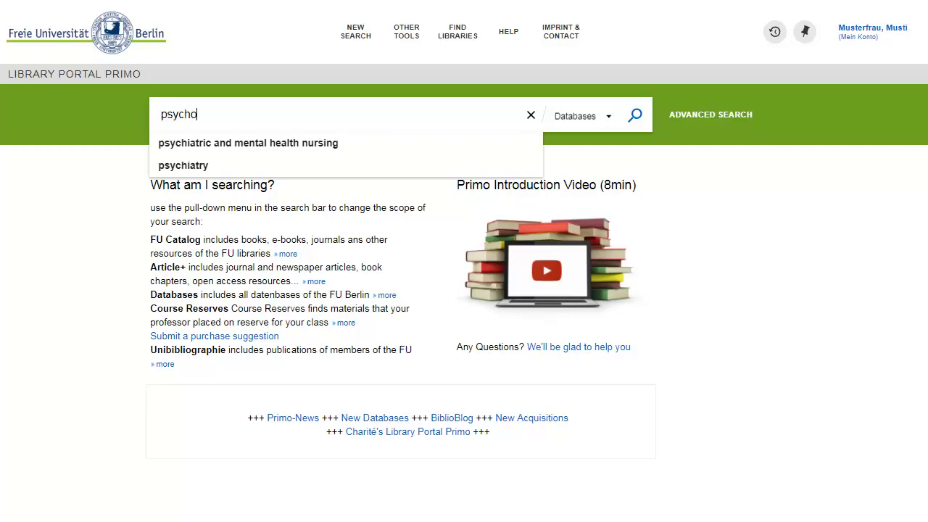
{"action": "type", "text": "log*"}
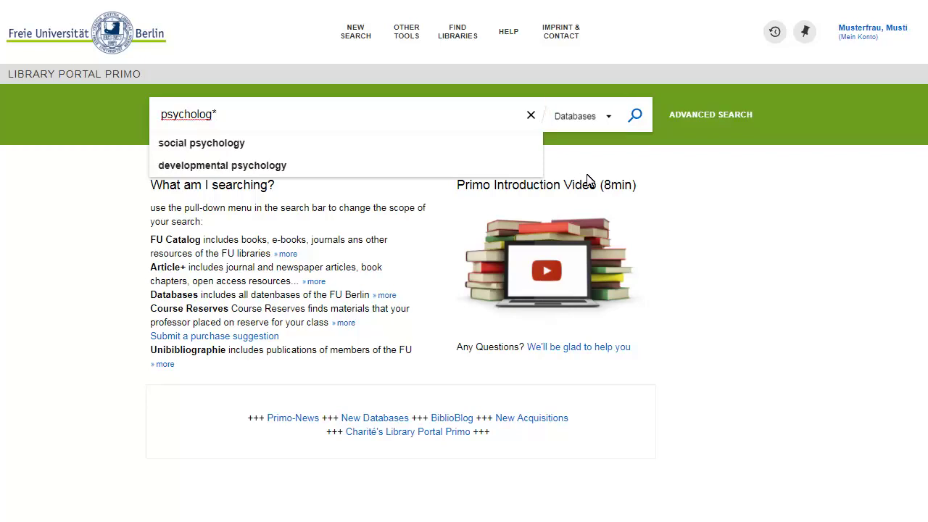
{"action": "left_click", "coordinate": [635, 117]}
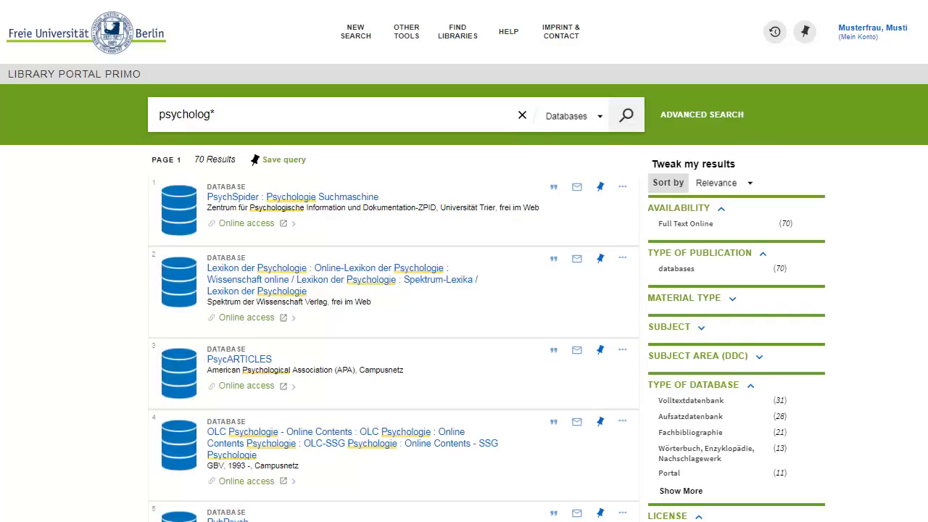